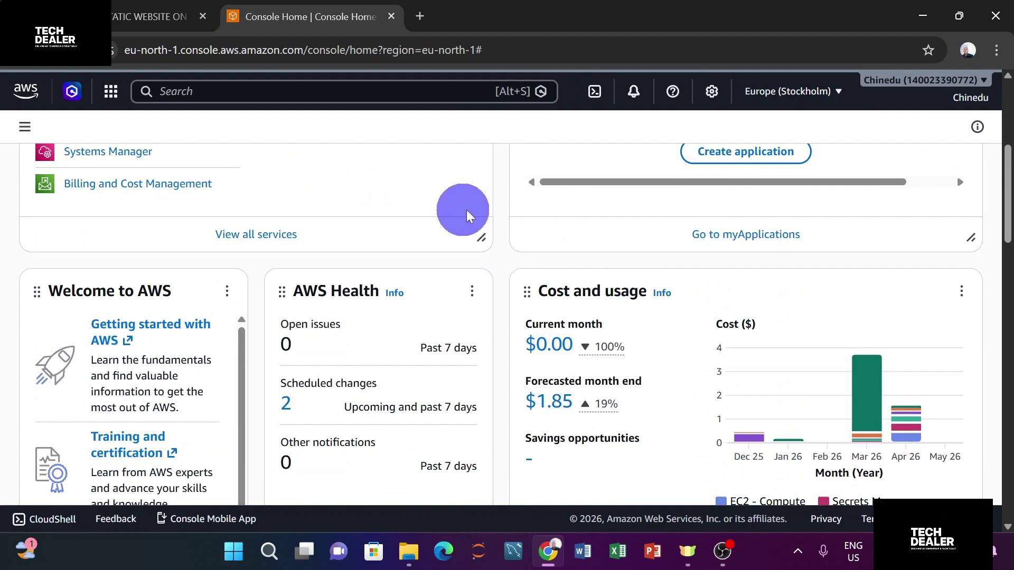
Search the AWS services for s3, open S3 in a new browser tab, and place that tab ahead of the Console Home tab.
scroll(478, 228, up, 5)
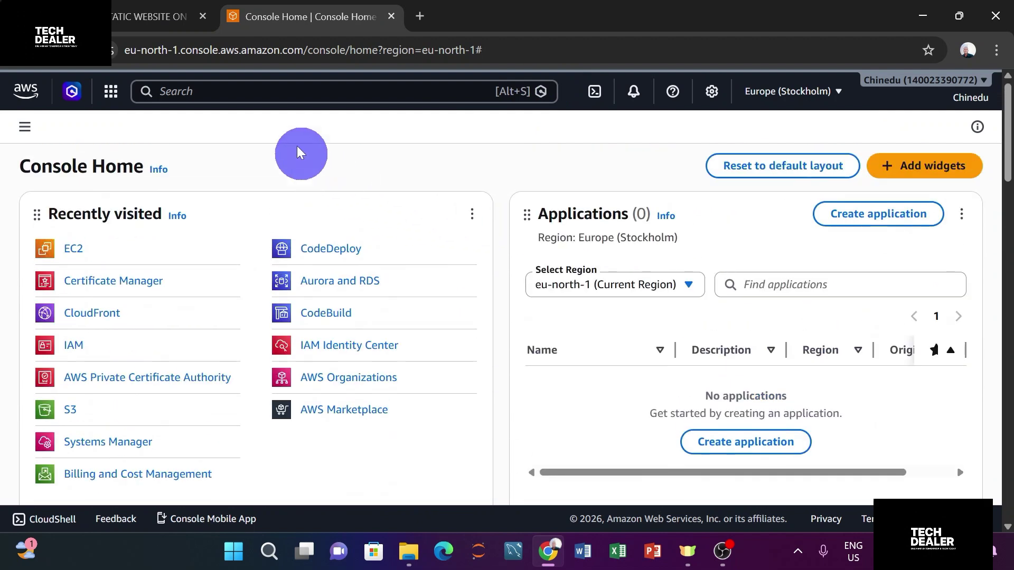
click(285, 95)
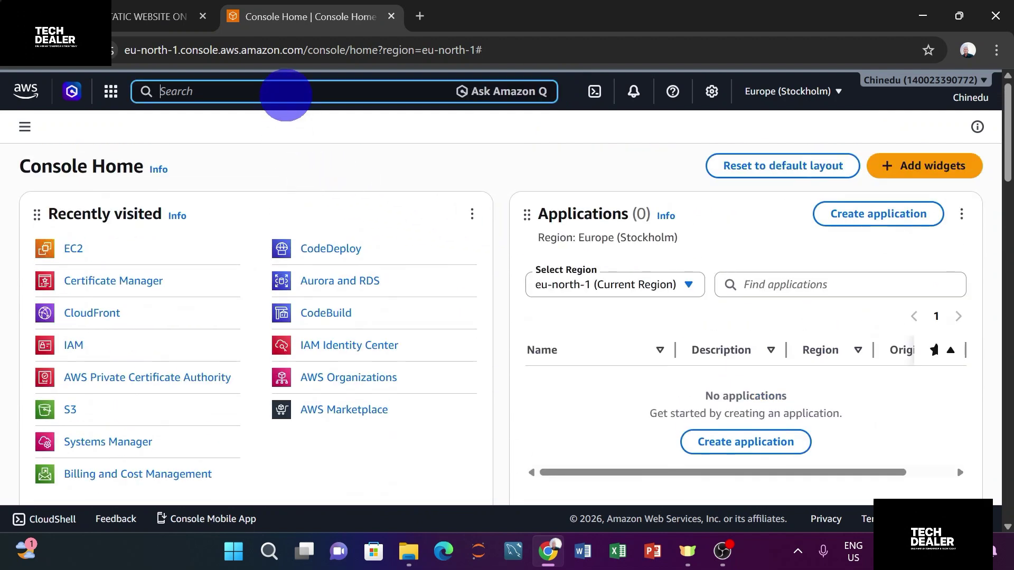
text(s3)
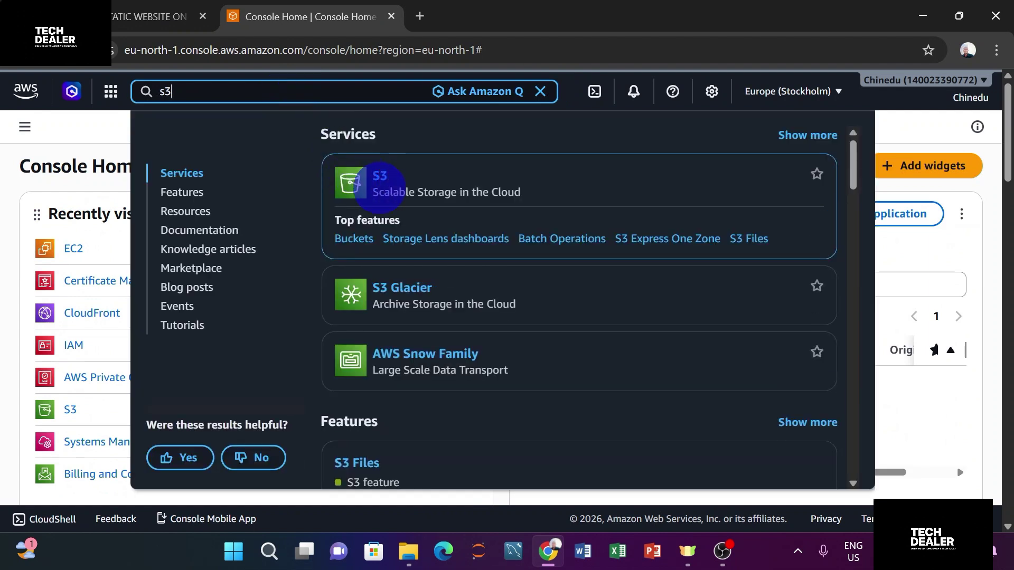
right_click(393, 187)
click(482, 204)
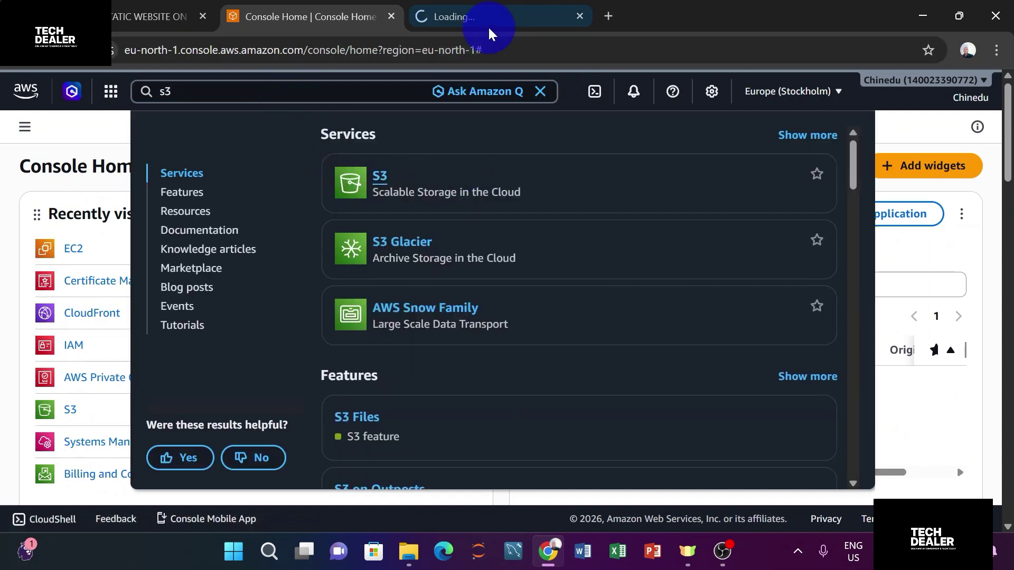
drag(489, 21, 277, 15)
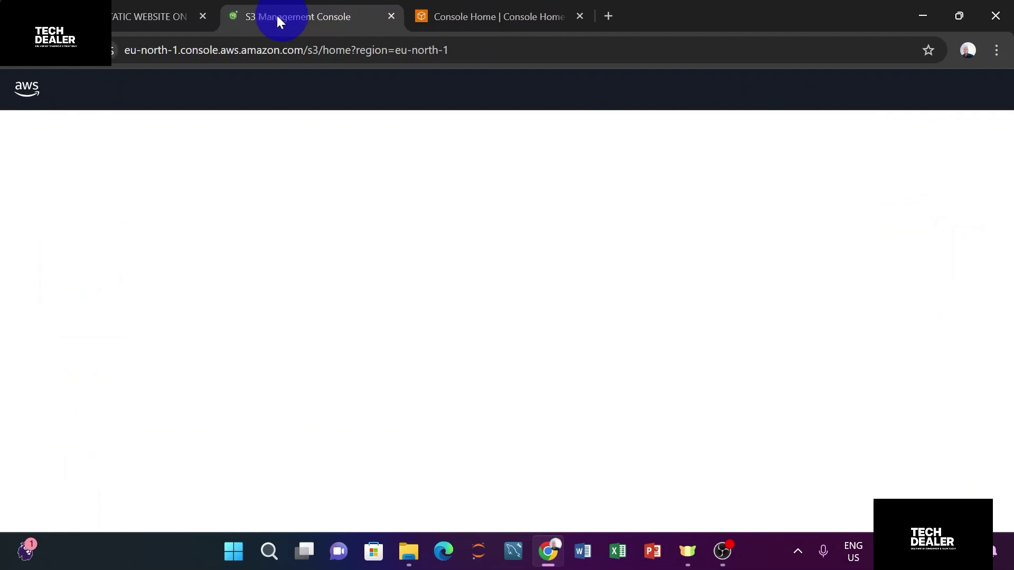
Check the opening steps of the PDF guide, then start creating a new bucket from the S3 general purpose buckets list.
click(153, 1)
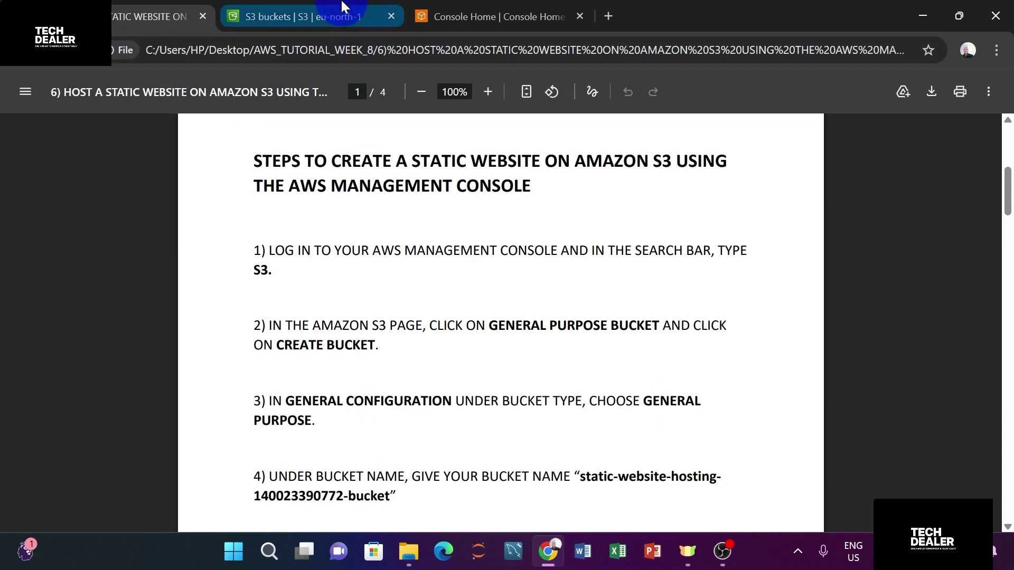
click(303, 16)
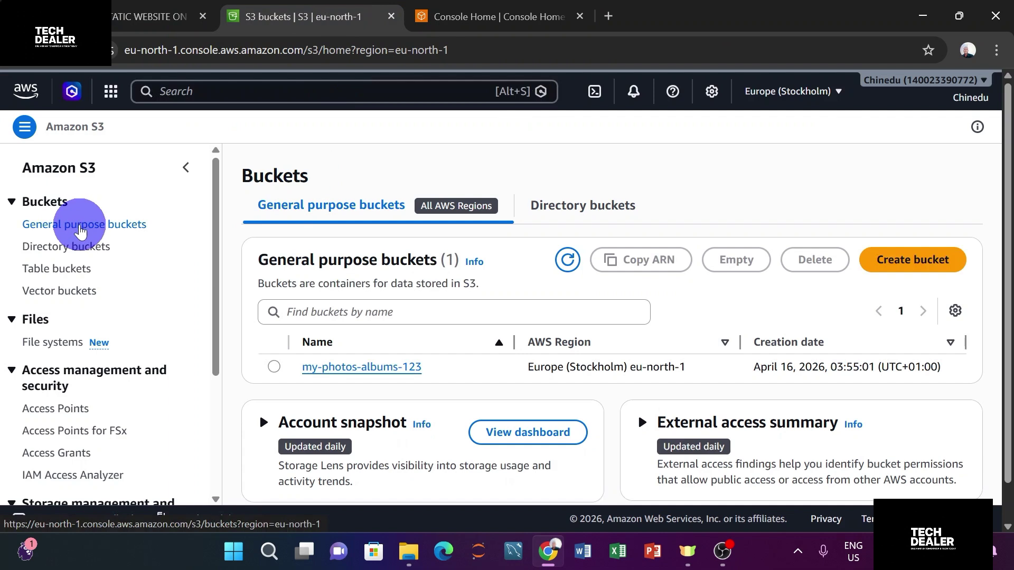
click(80, 231)
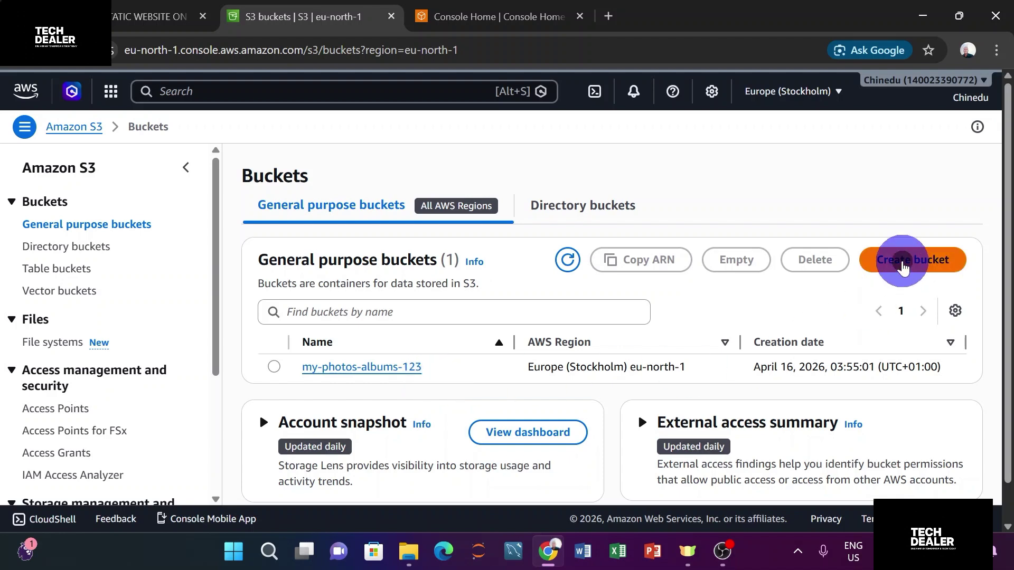
click(902, 261)
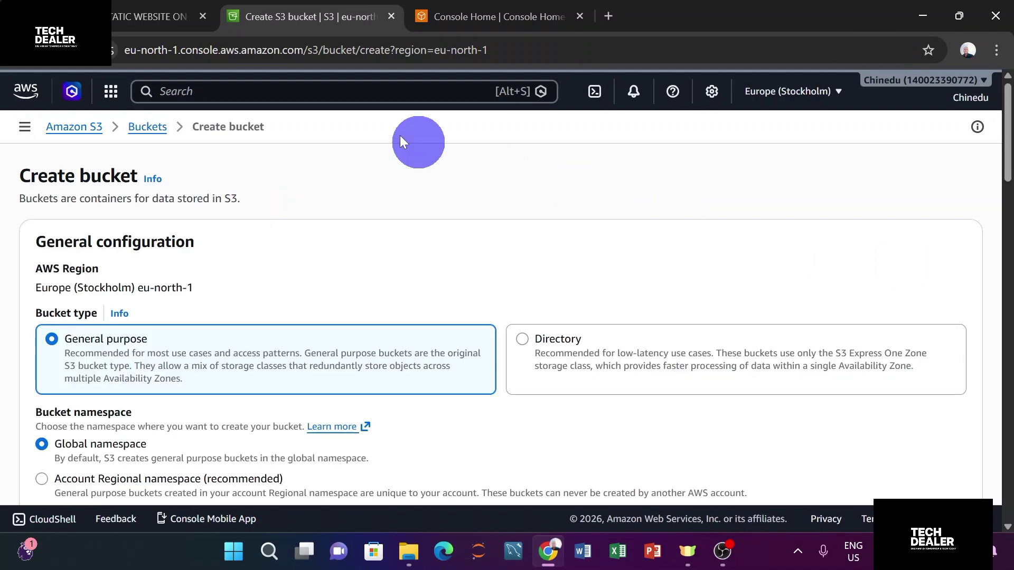
Copy the bucket name given in step 4 of the PDF guide and paste it as the new bucket's name.
click(148, 18)
scroll(431, 319, down, 1)
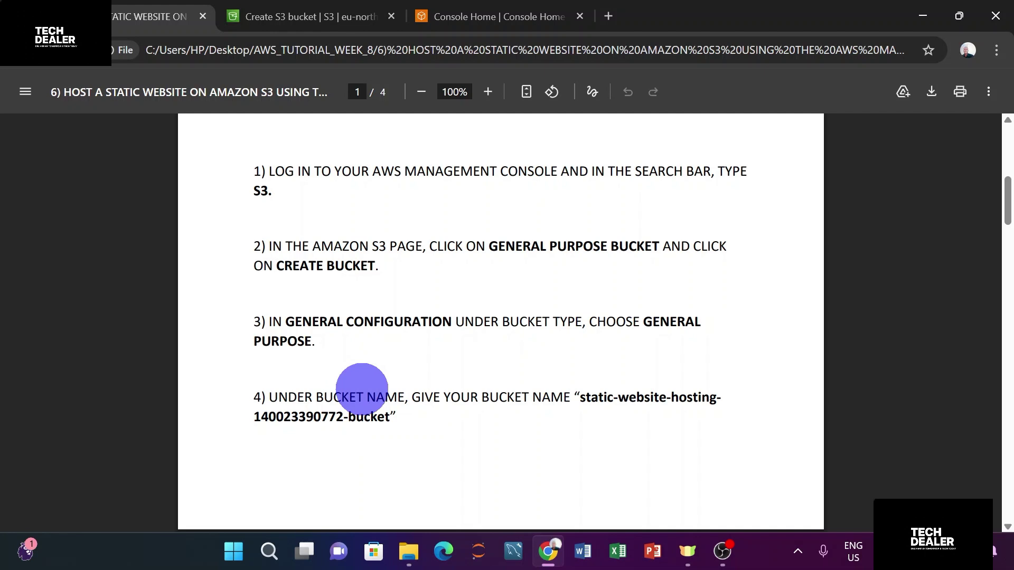
drag(576, 398, 389, 418)
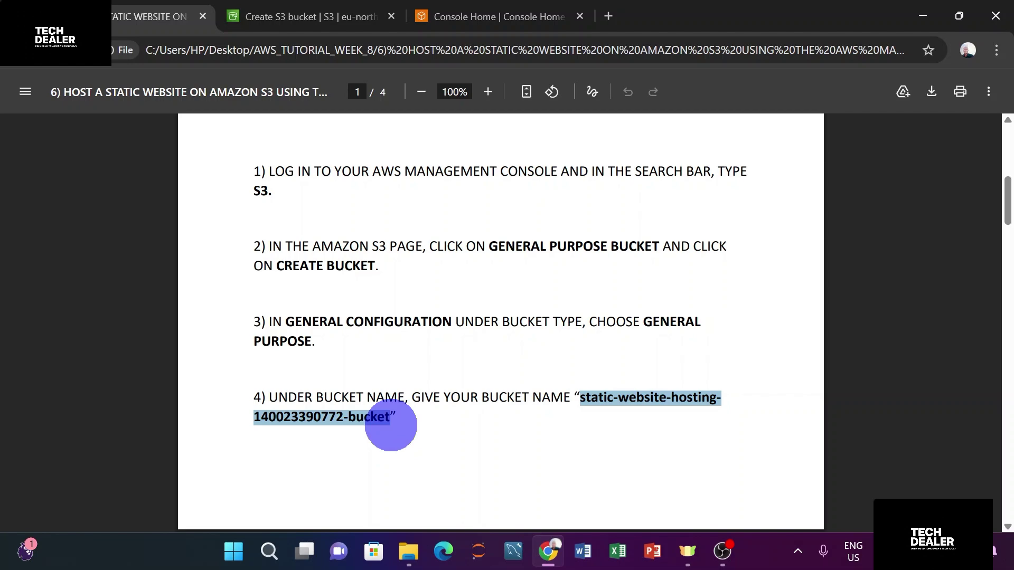
click(304, 17)
scroll(294, 325, down, 2)
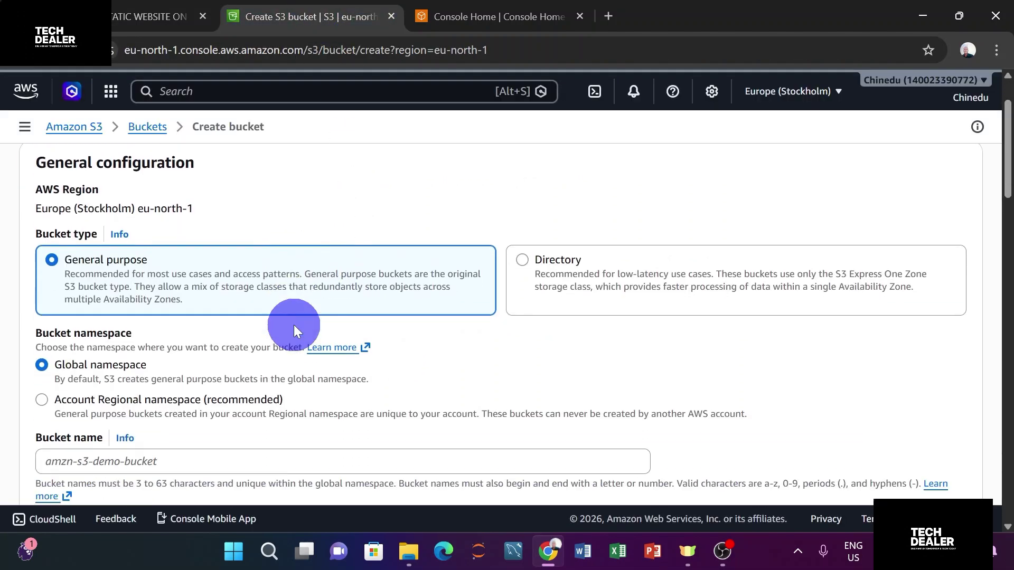
scroll(293, 324, down, 2)
click(244, 356)
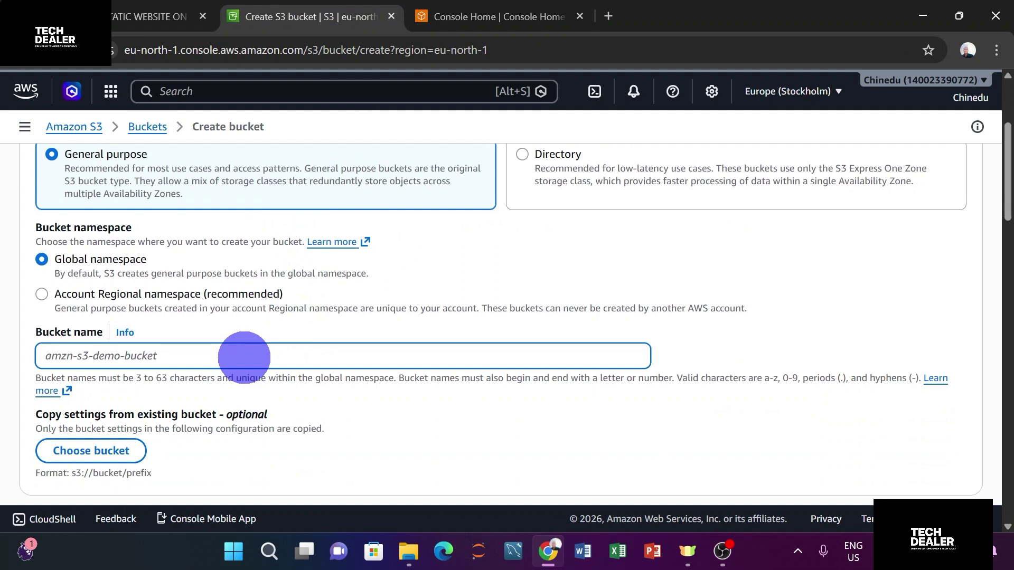
key(ctrl+v)
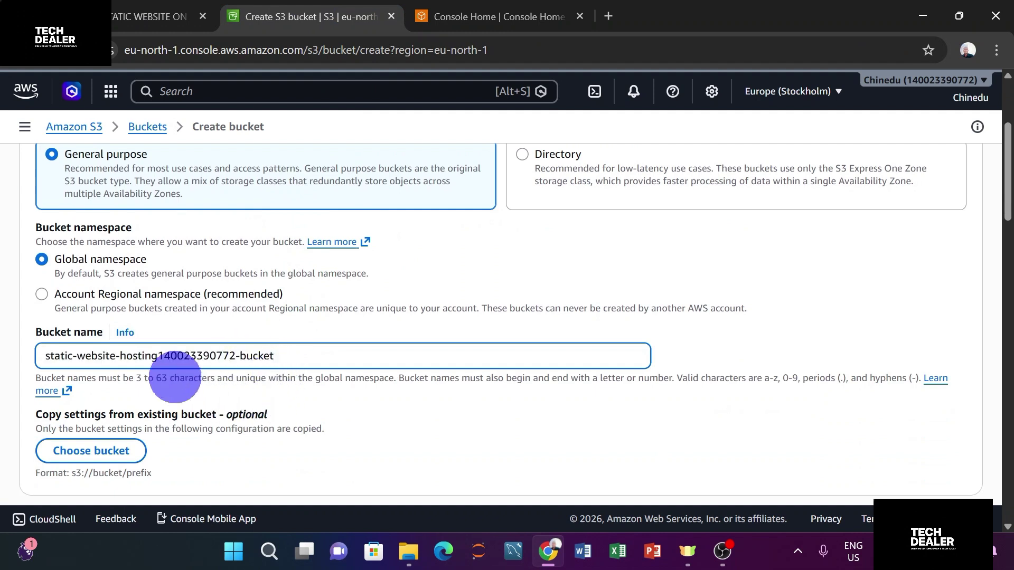
Insert the missing hyphen between "hosting" and the account ID in the bucket name.
click(158, 356)
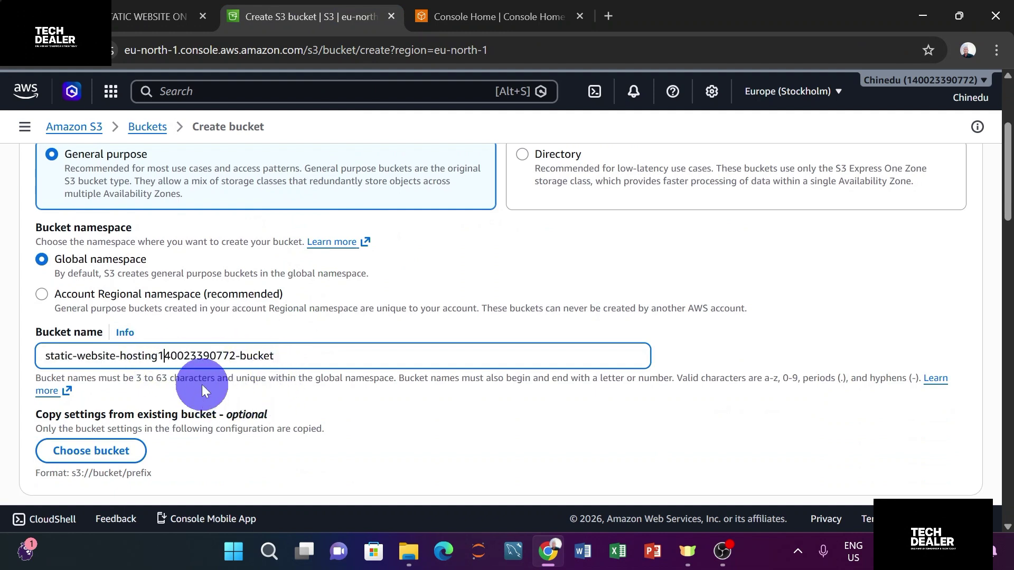
key(BackSpace)
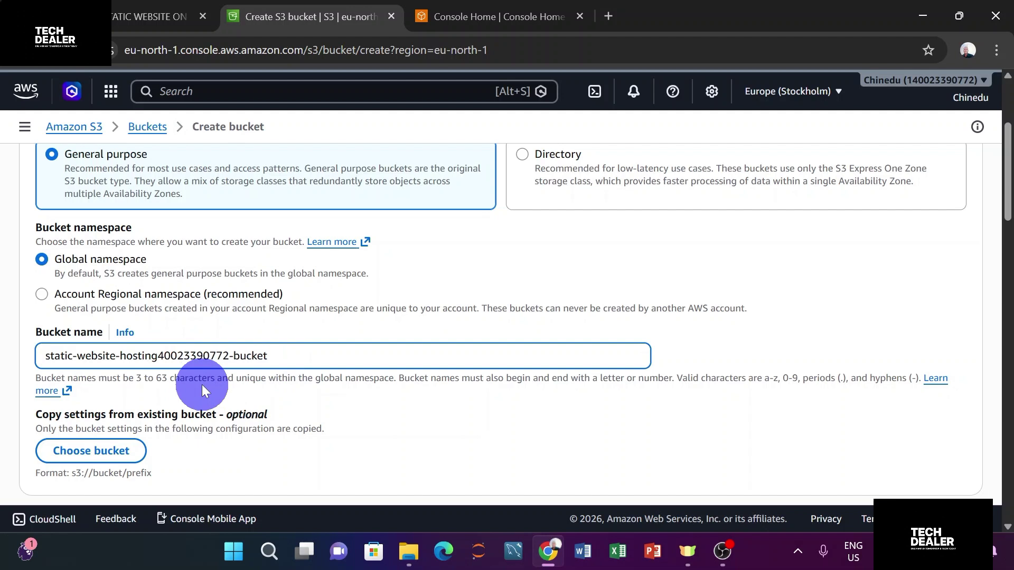
text(-1)
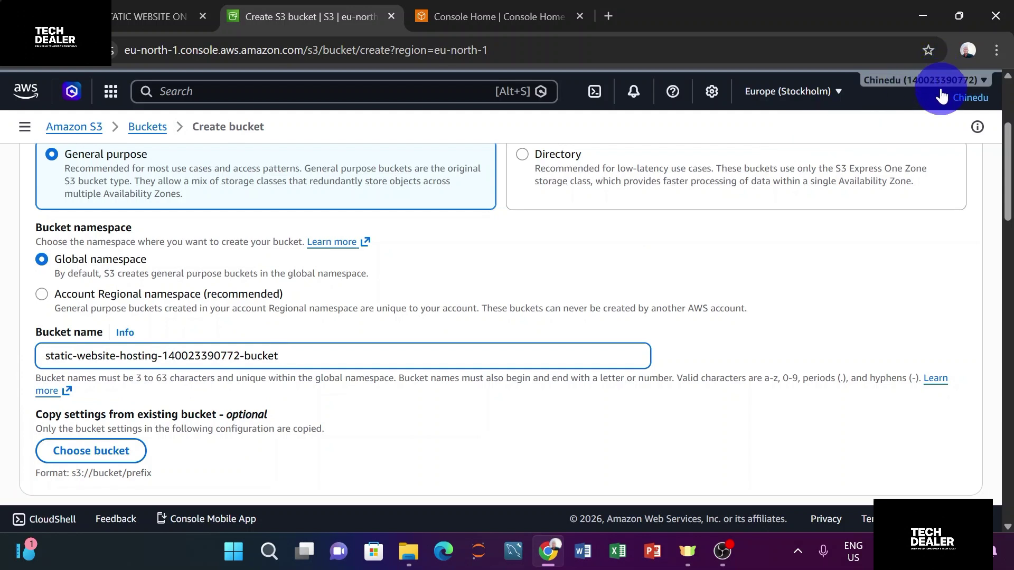
Review the bucket's general configuration and set Object Ownership to ACLs enabled, keeping Bucket owner preferred.
scroll(615, 261, up, 3)
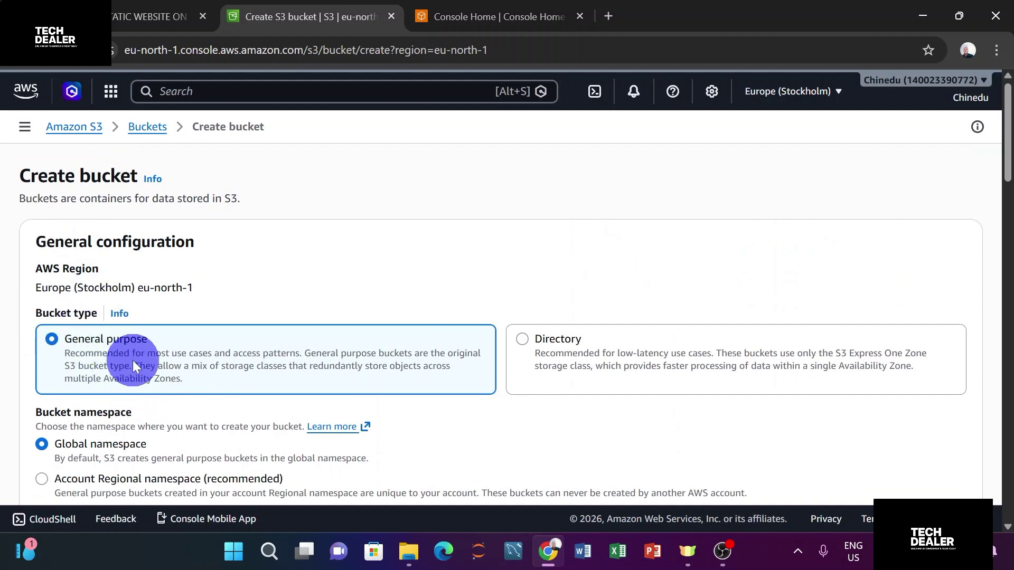
scroll(51, 332, down, 1)
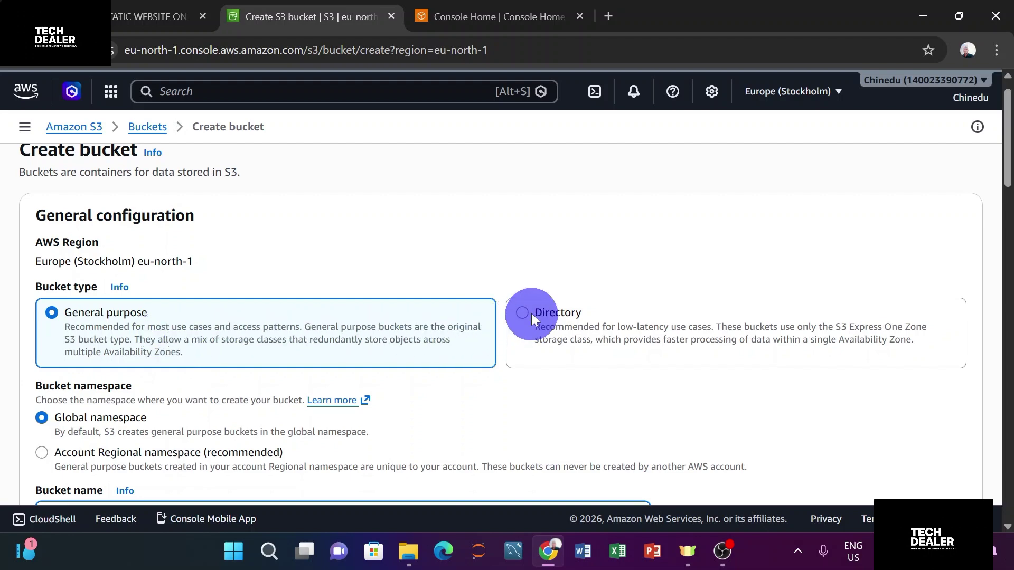
scroll(528, 317, down, 6)
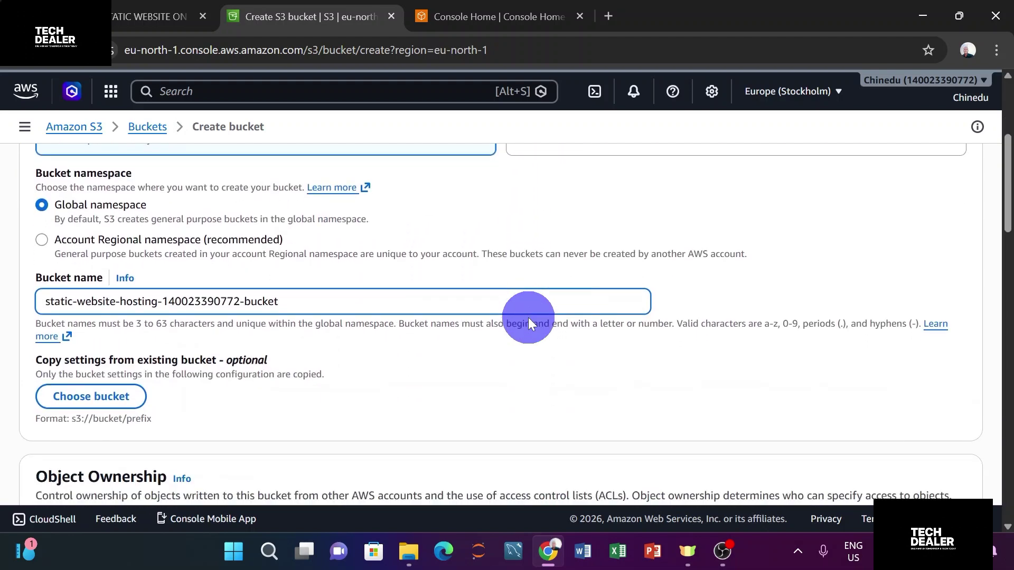
scroll(527, 318, down, 2)
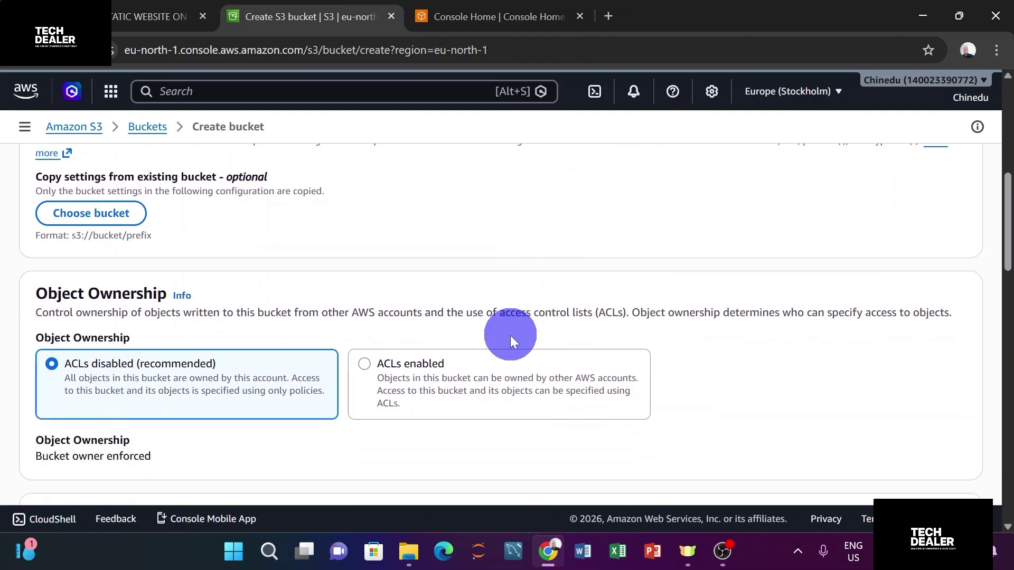
click(363, 371)
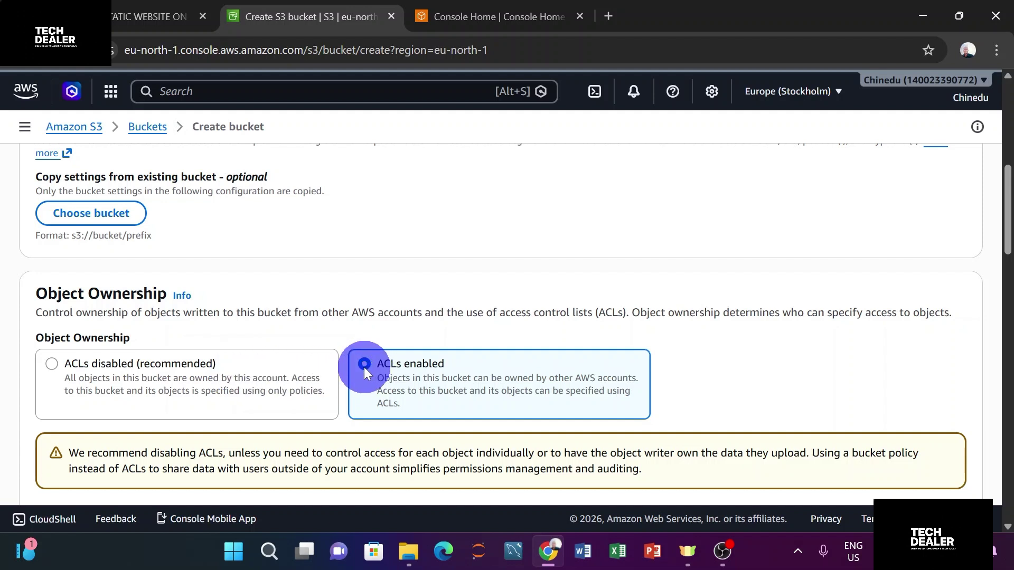
click(50, 363)
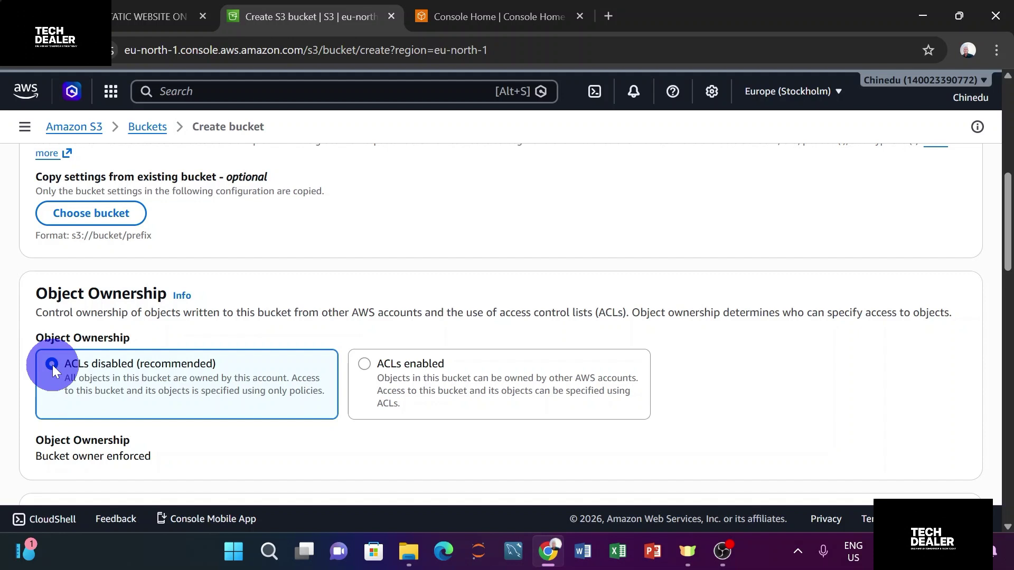
click(357, 366)
scroll(355, 366, down, 5)
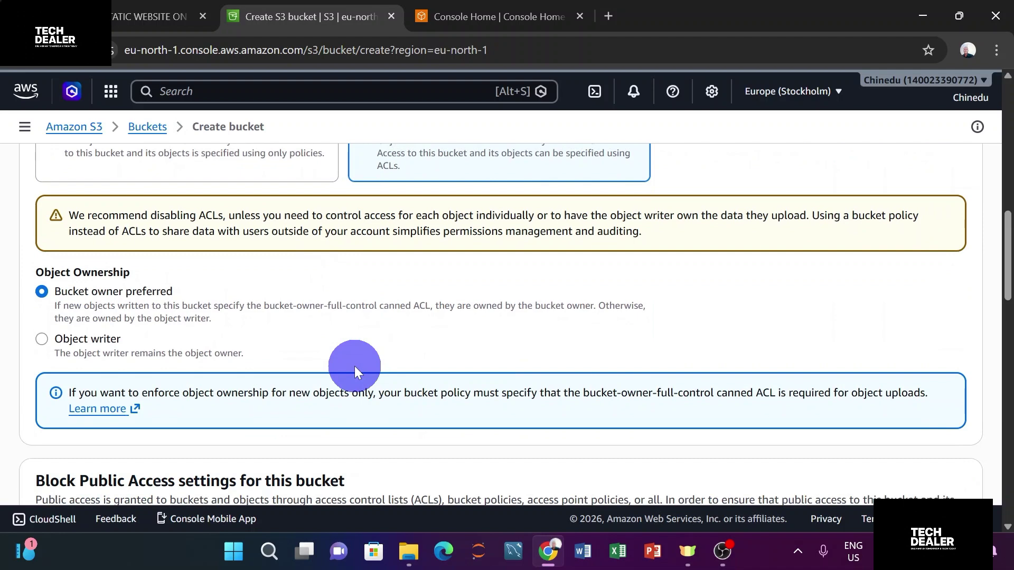
scroll(354, 366, down, 1)
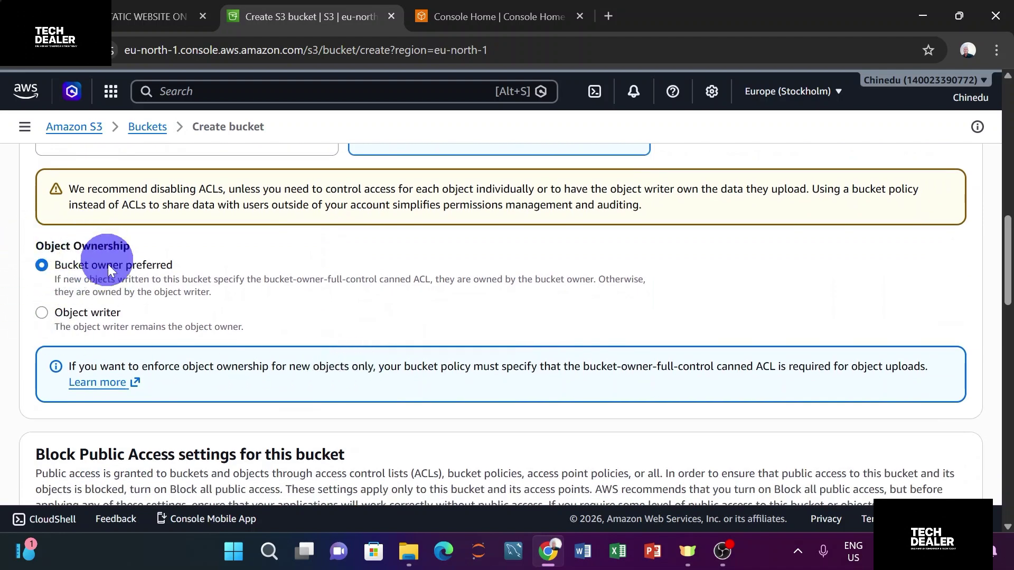
Turn off Block all public access for the bucket and acknowledge that the bucket and its objects might become public.
scroll(114, 275, down, 5)
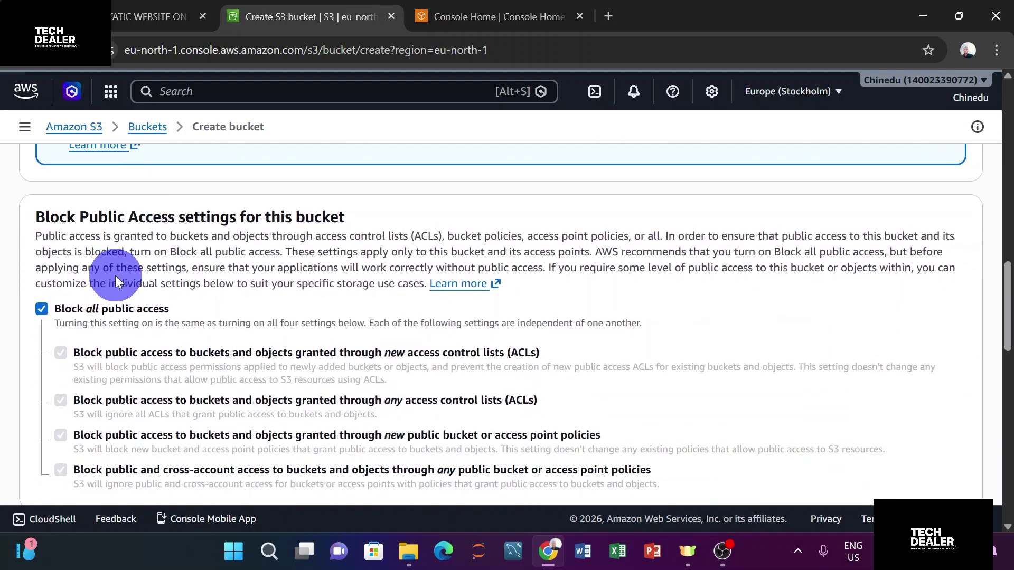
scroll(115, 274, down, 1)
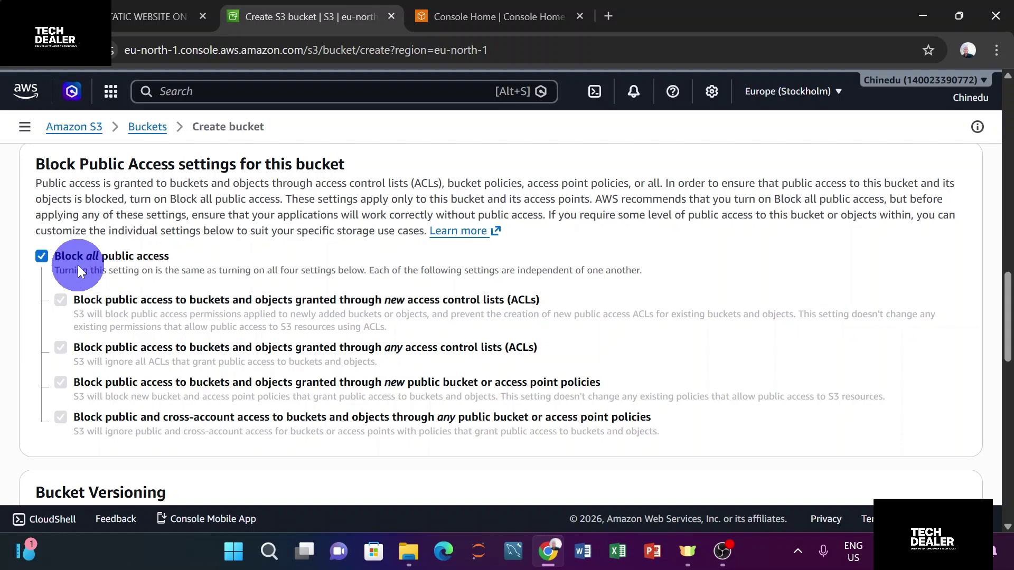
click(42, 256)
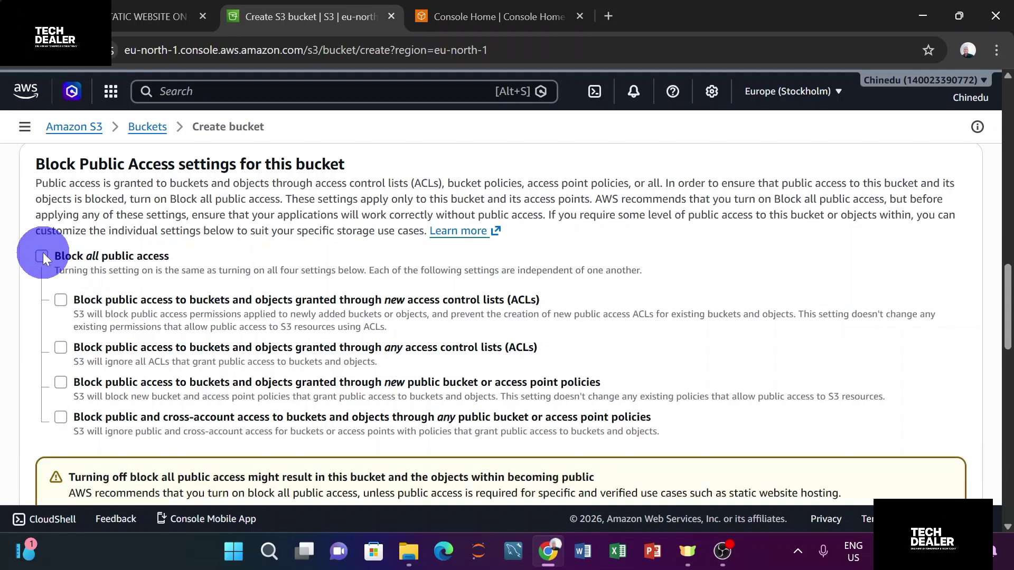
scroll(146, 273, down, 3)
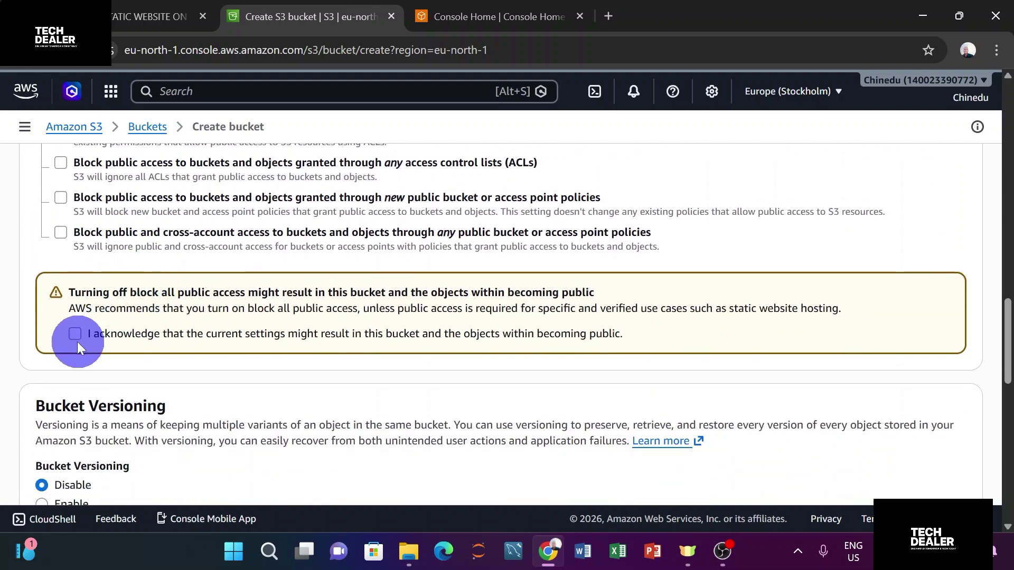
click(70, 334)
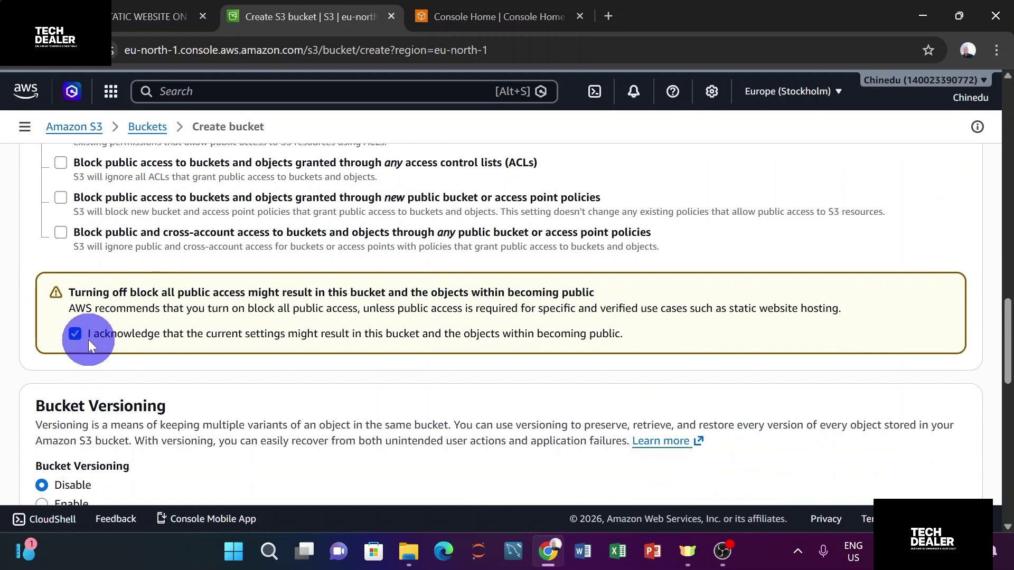
scroll(87, 340, up, 1)
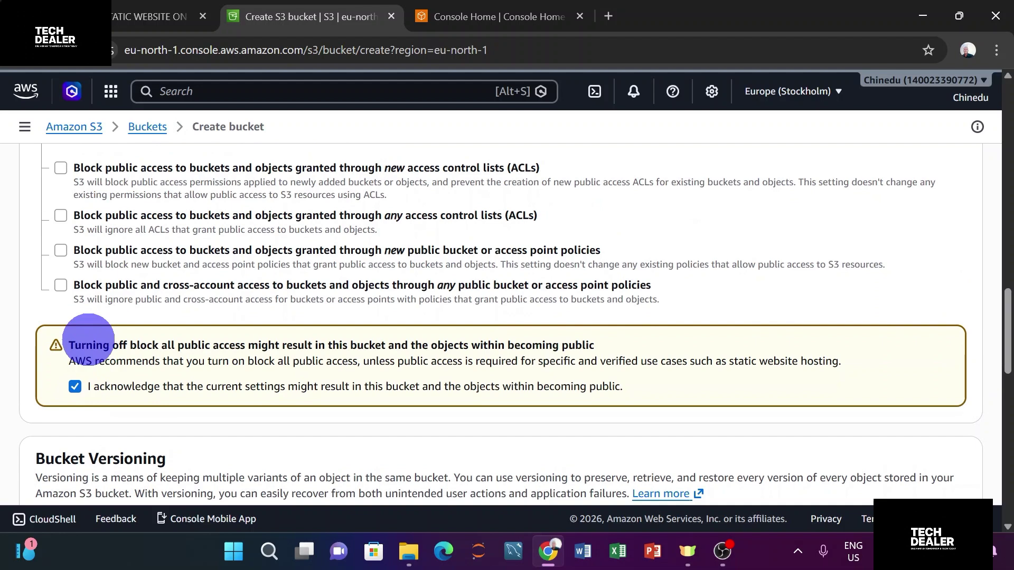
scroll(89, 340, up, 2)
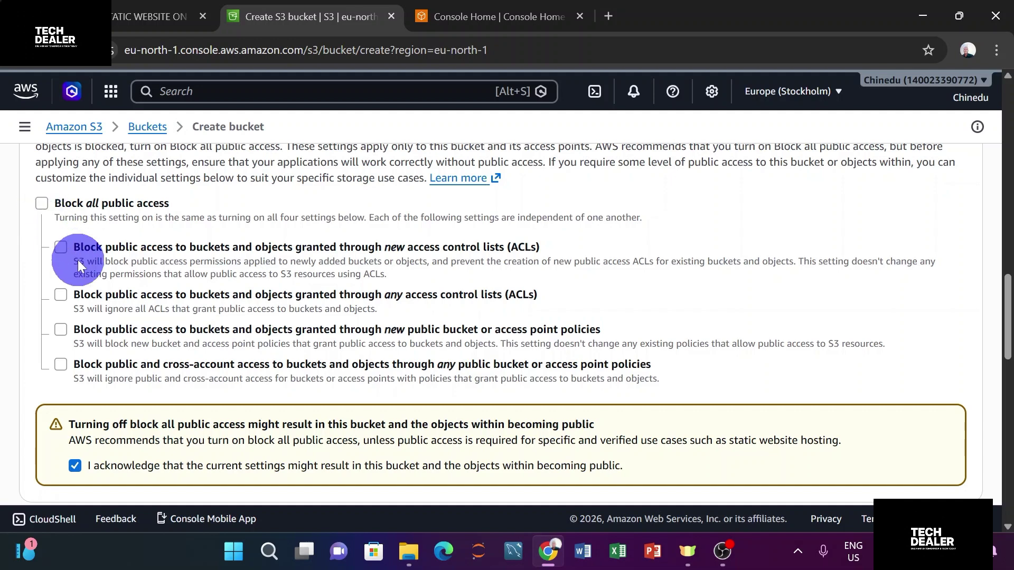
scroll(82, 255, up, 1)
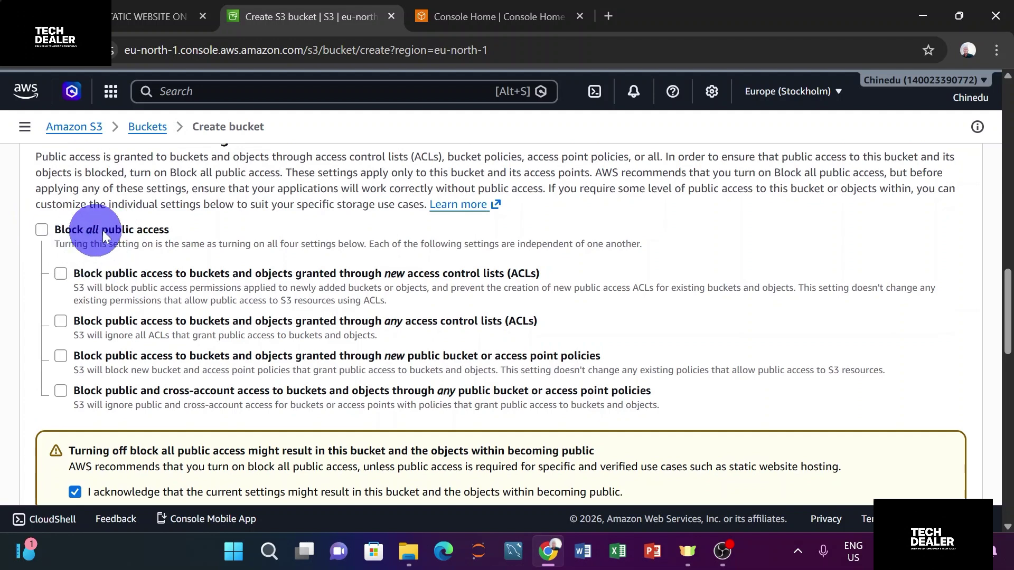
Compare the SSE-KMS and DSSE-KMS default encryption options, and return the bucket's encryption type to SSE-S3.
scroll(140, 251, down, 5)
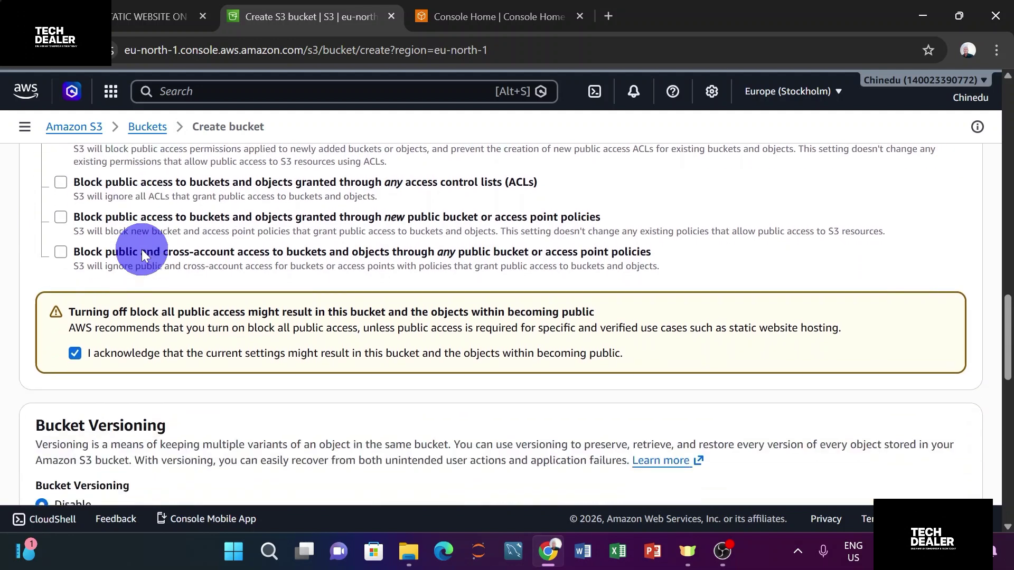
scroll(141, 249, down, 2)
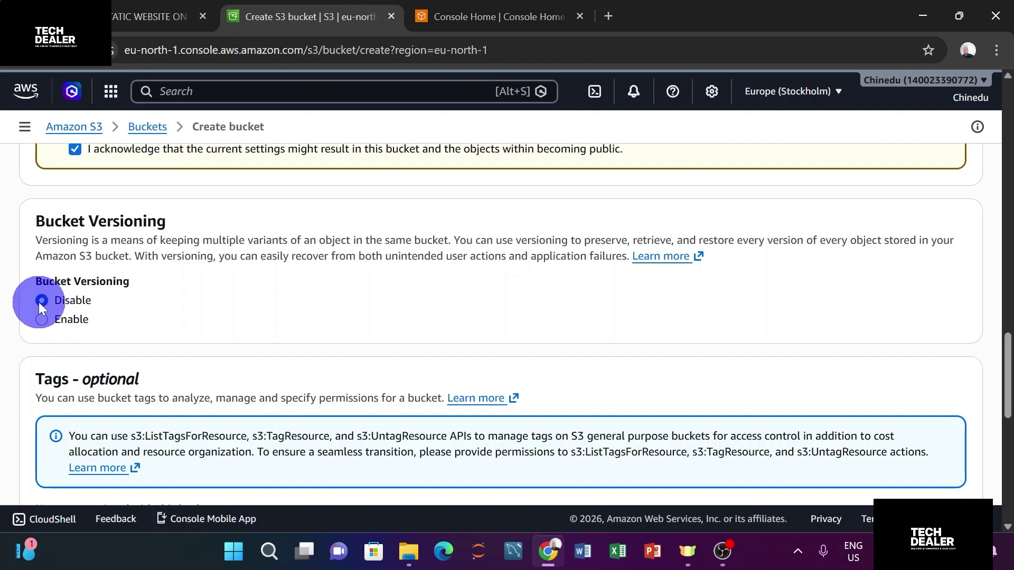
scroll(52, 290, down, 2)
scroll(52, 290, down, 5)
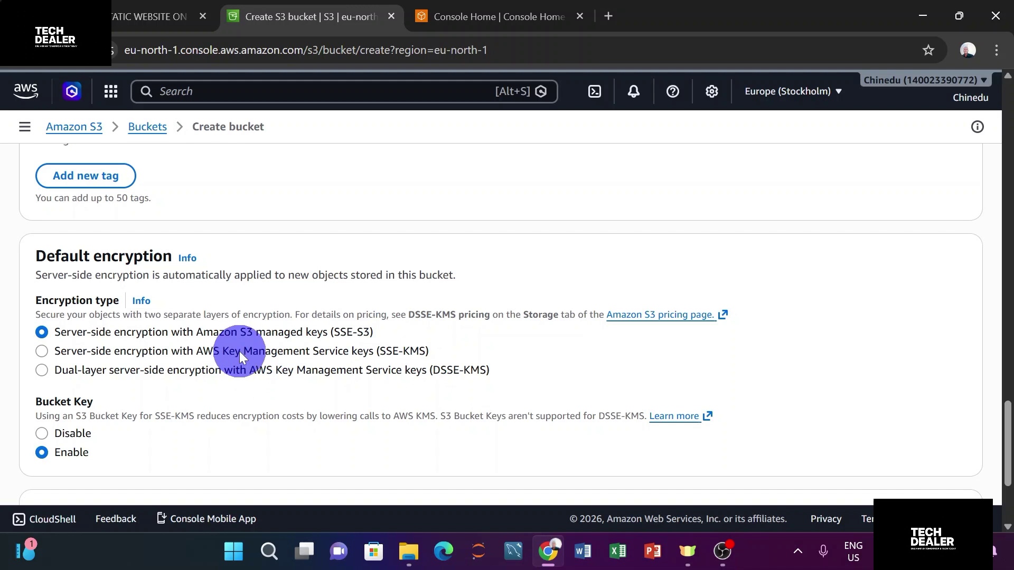
click(41, 351)
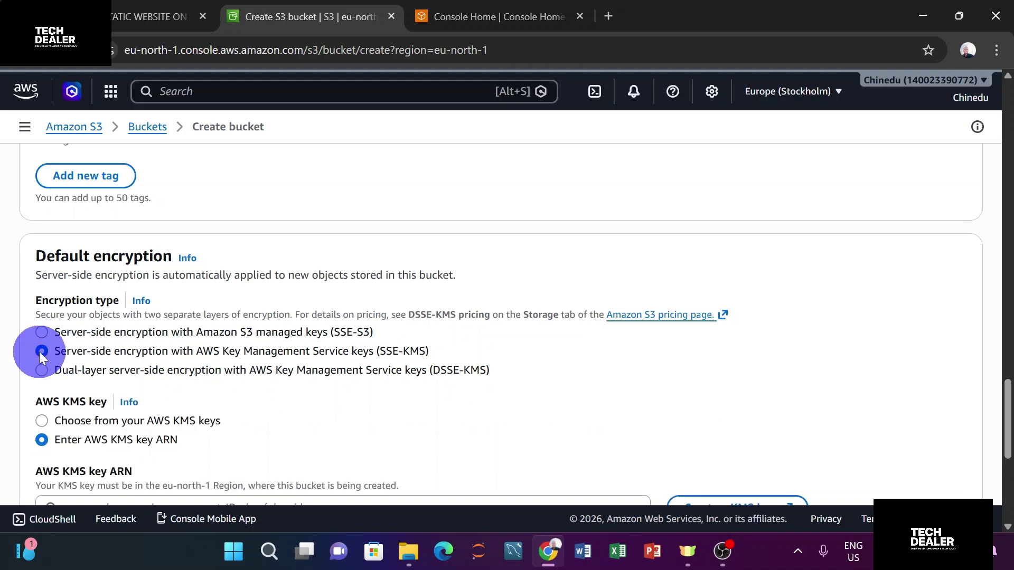
scroll(77, 349, down, 1)
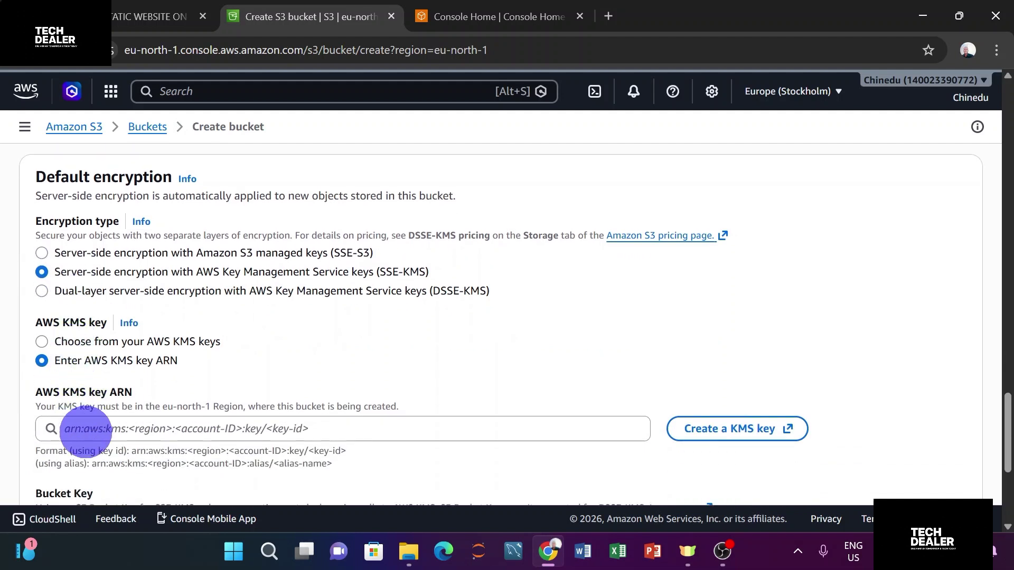
click(86, 430)
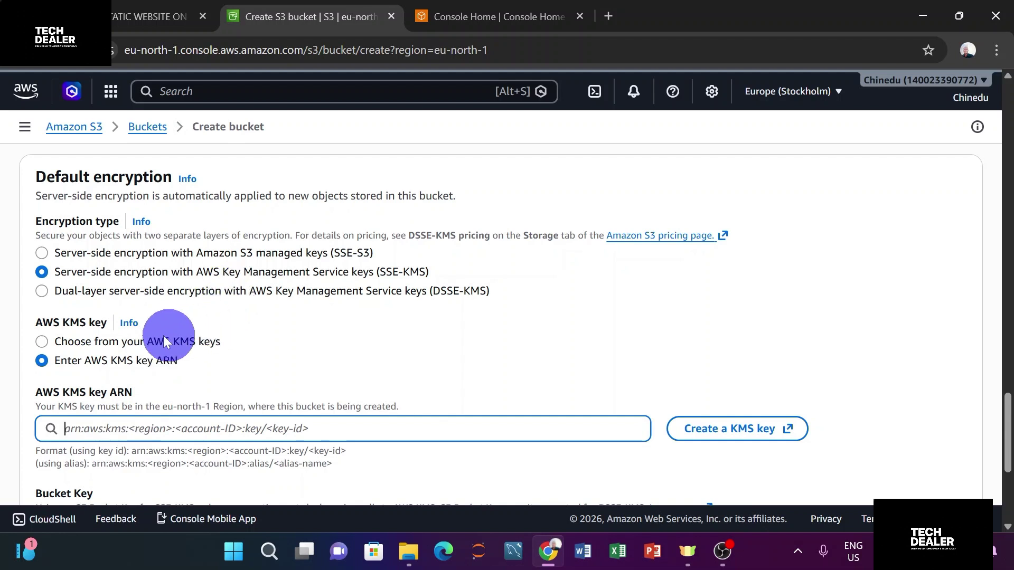
click(42, 291)
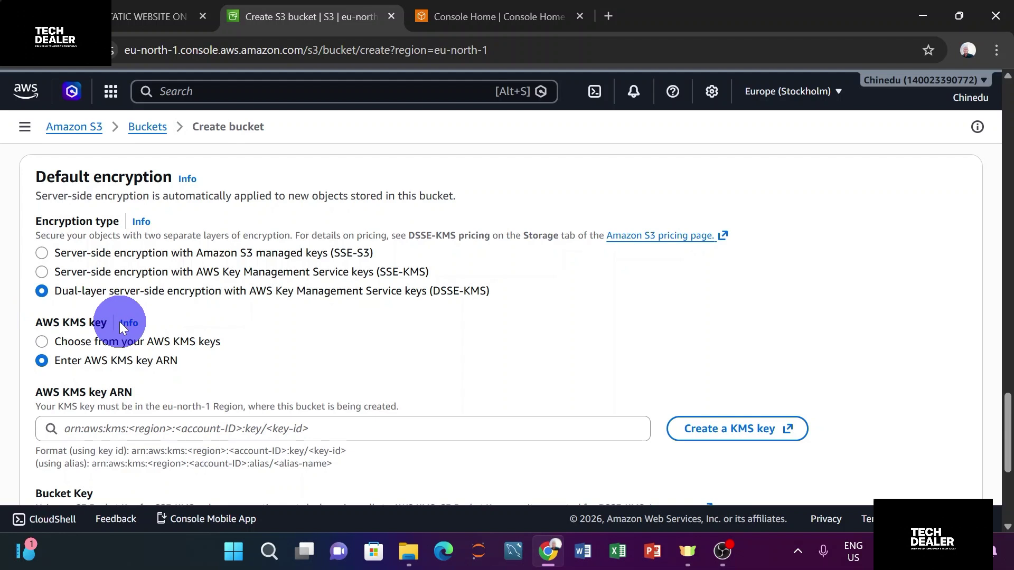
click(41, 253)
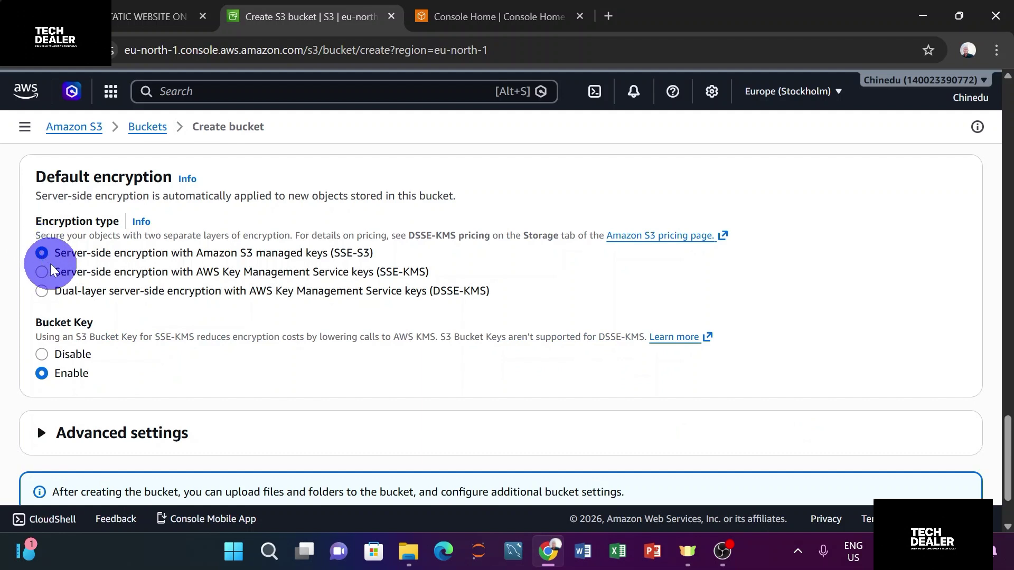
click(41, 272)
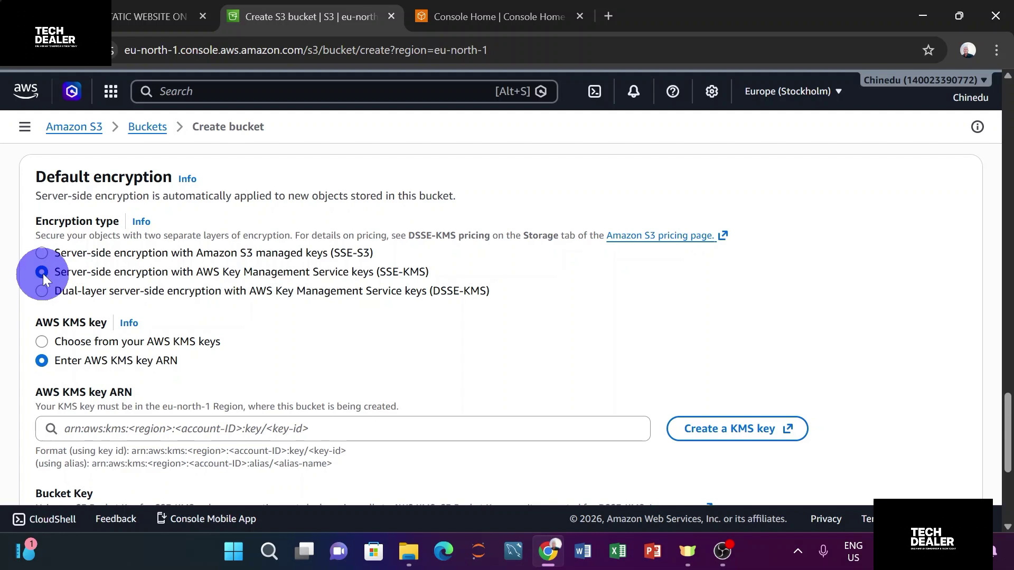
click(41, 255)
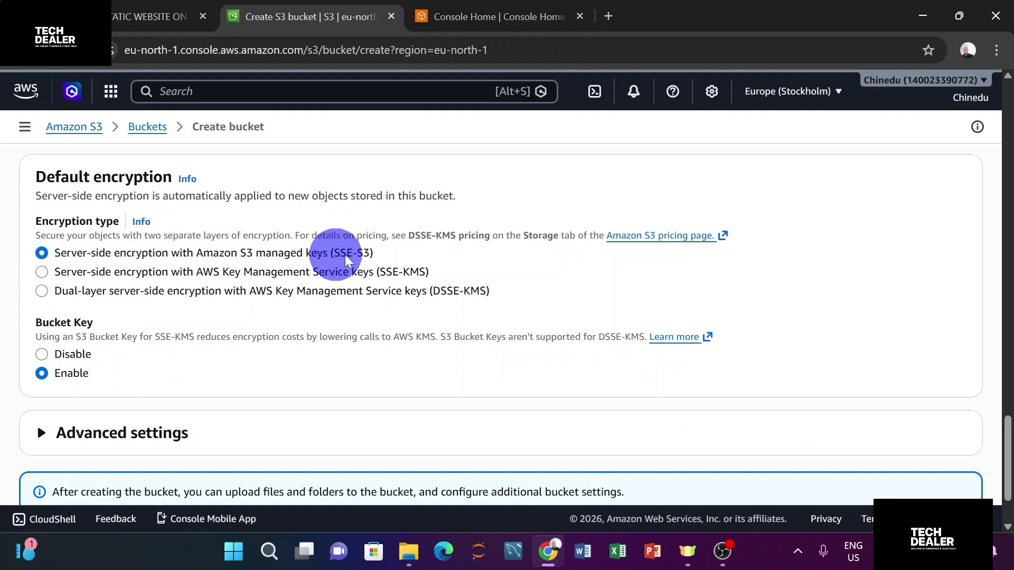
click(44, 273)
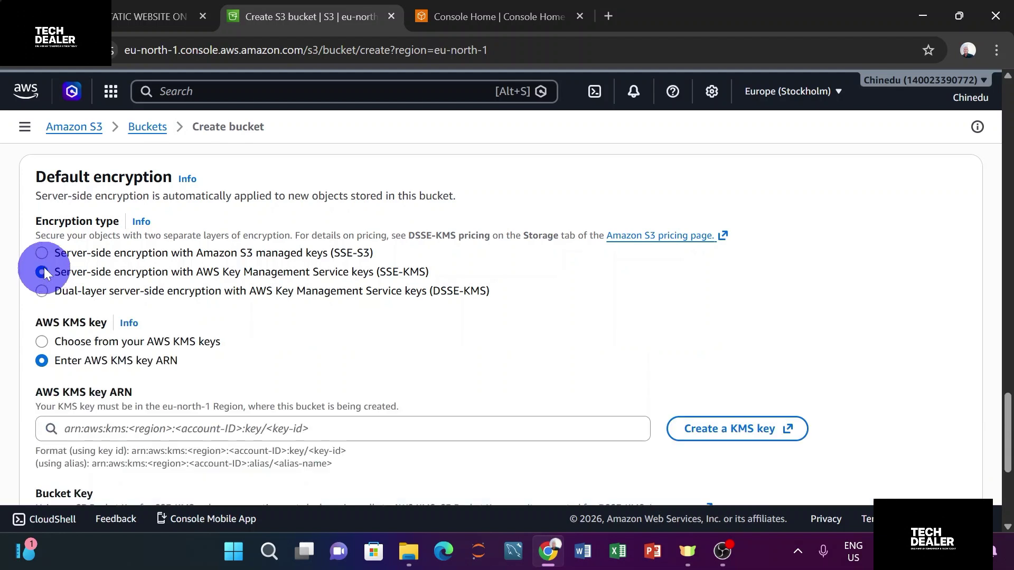
click(41, 253)
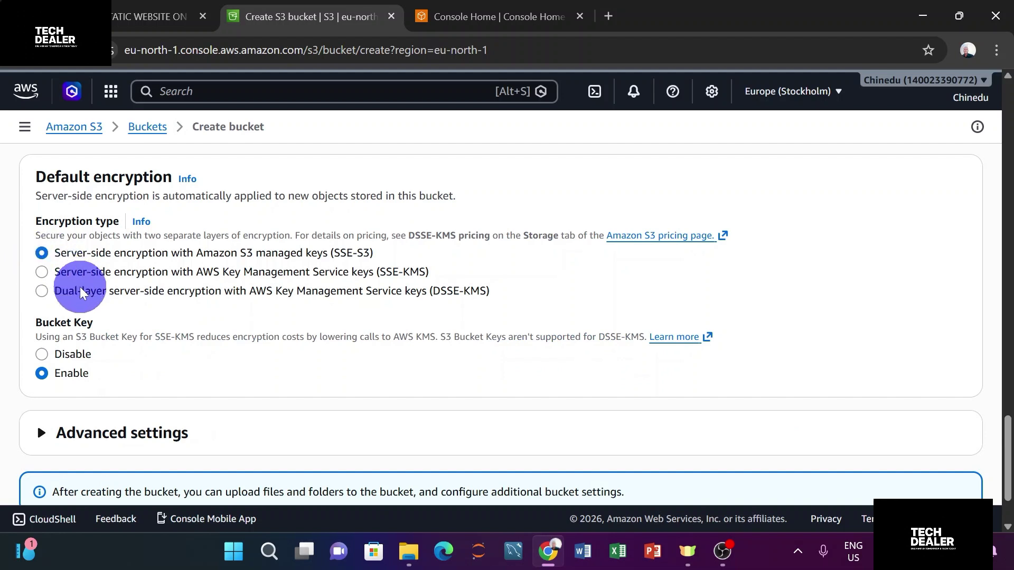
Disable the Bucket Key, keep Object Lock disabled in the advanced settings, and create the bucket.
scroll(84, 288, down, 2)
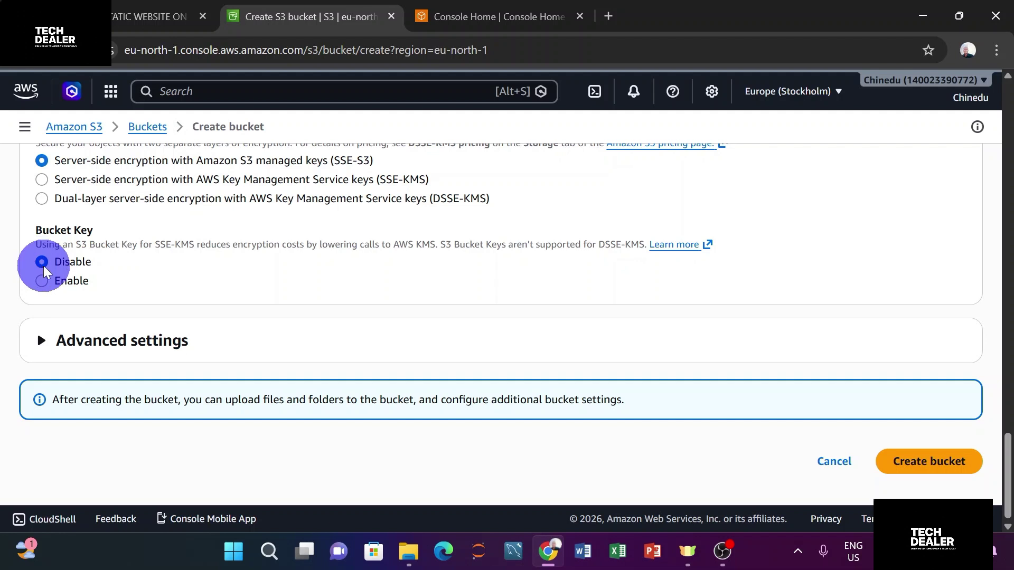
click(46, 340)
scroll(95, 334, down, 2)
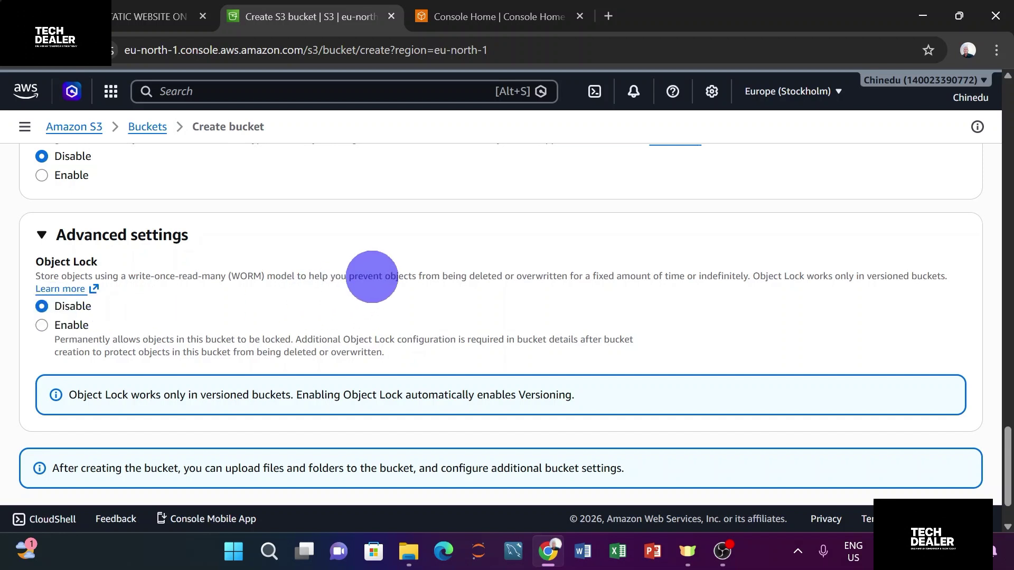
scroll(372, 279, down, 2)
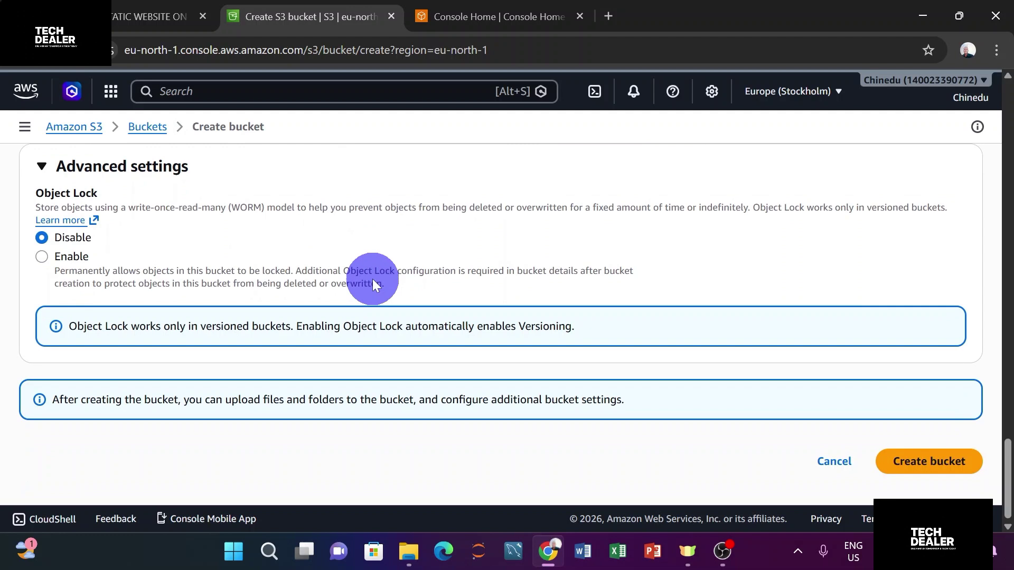
click(950, 462)
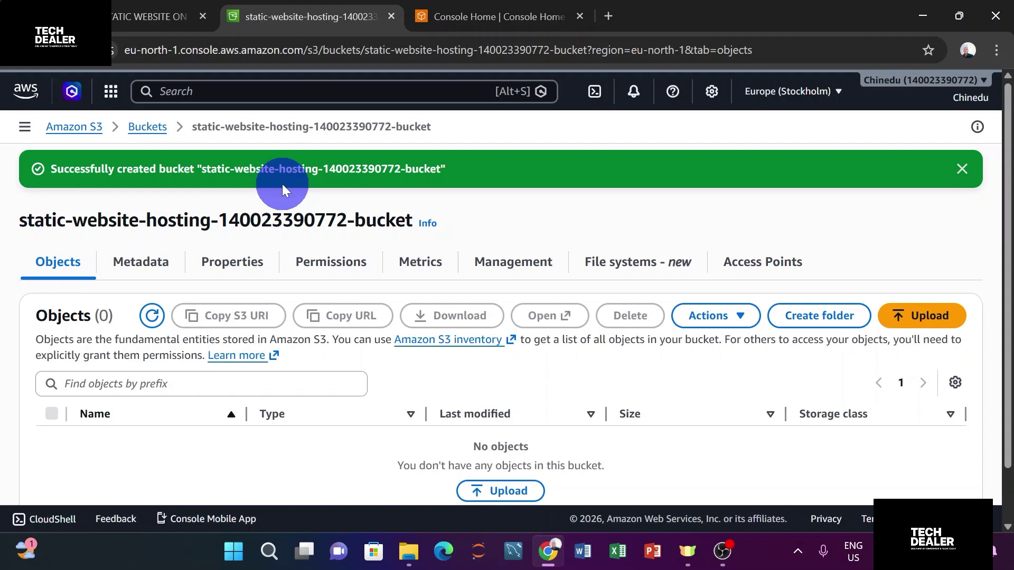
Read steps 5 to 14 of the PDF guide to check the bucket setup and what follows bucket creation.
click(174, 16)
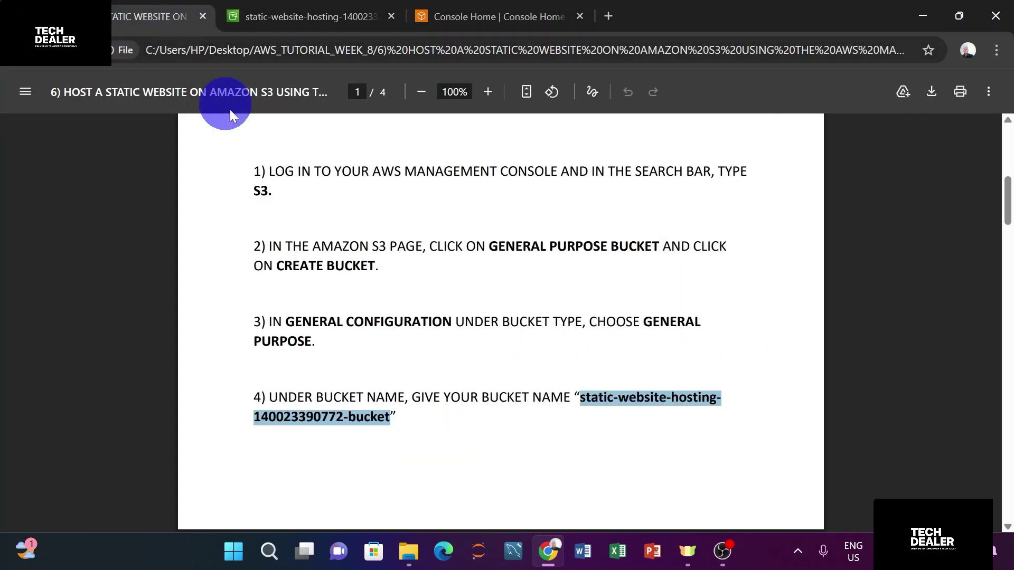
click(388, 204)
scroll(387, 202, down, 8)
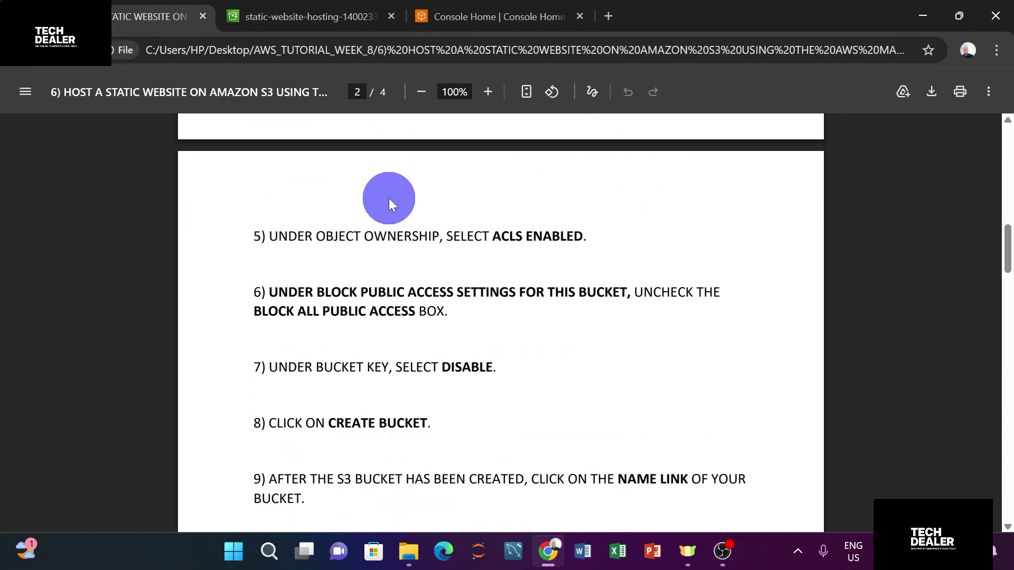
scroll(389, 198, down, 3)
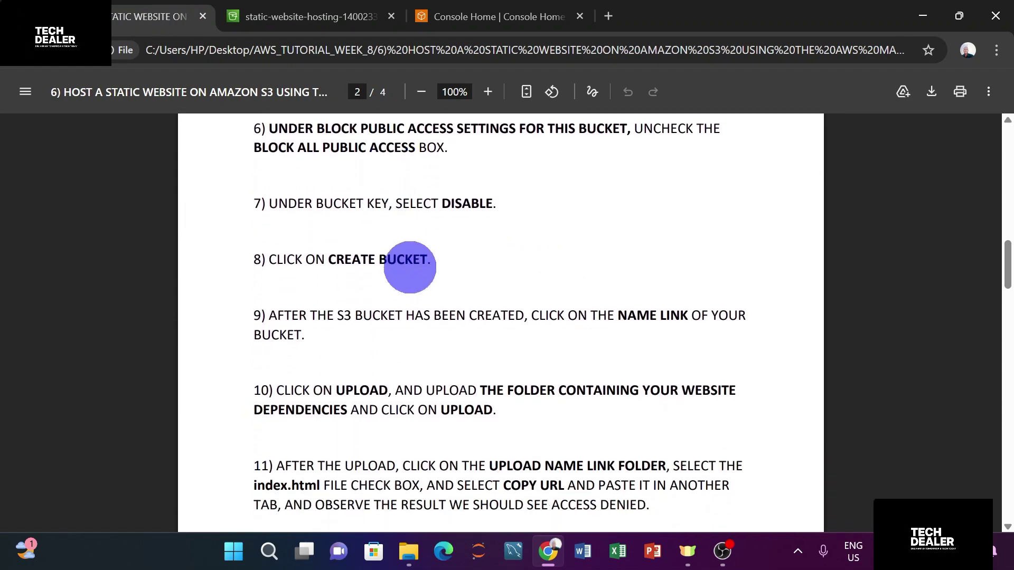
scroll(410, 282, down, 2)
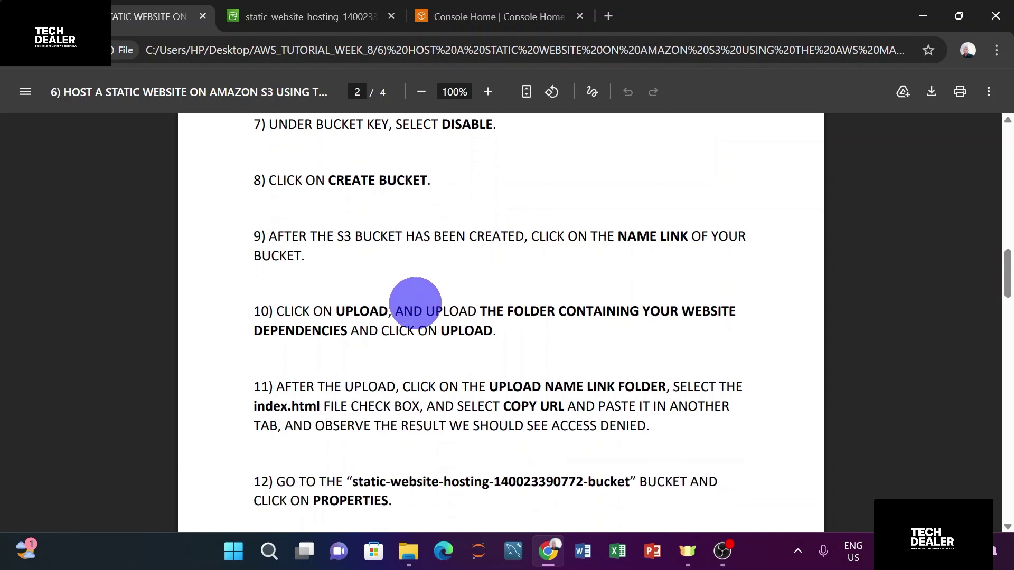
scroll(412, 283, down, 2)
scroll(417, 289, up, 3)
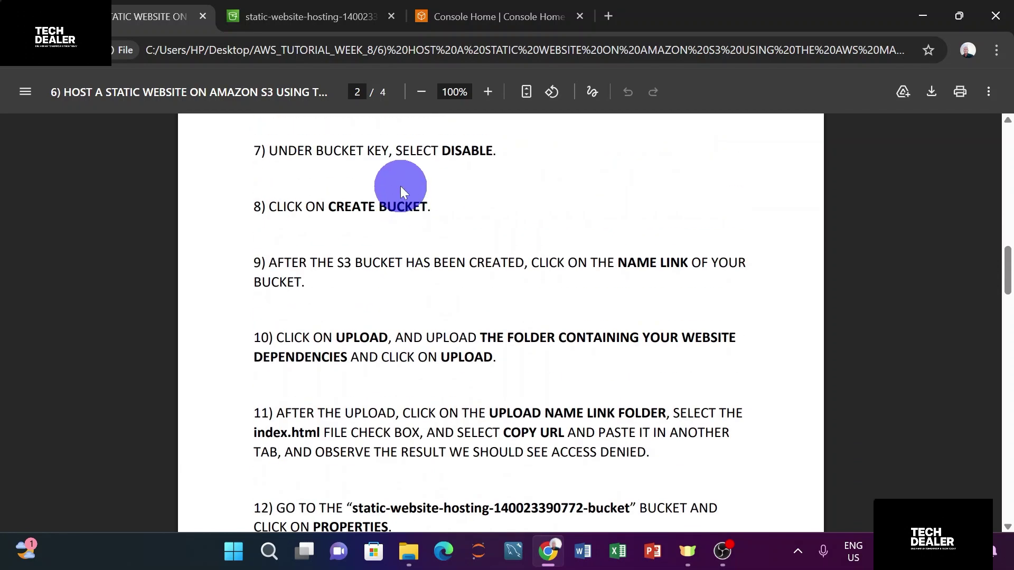
scroll(403, 300, down, 5)
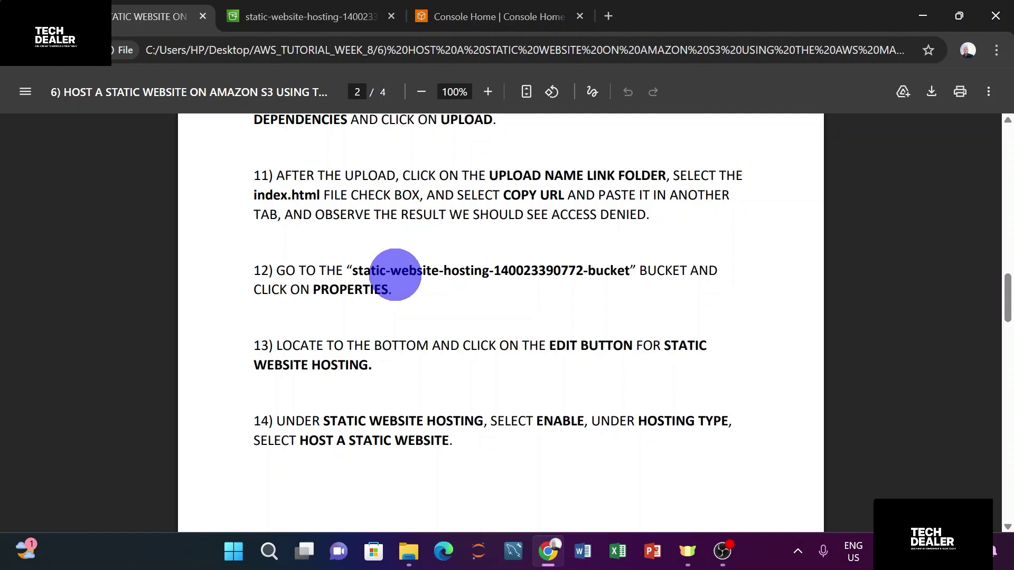
Return to the new bucket in the S3 console, open its properties and locate the static website hosting section.
click(323, 22)
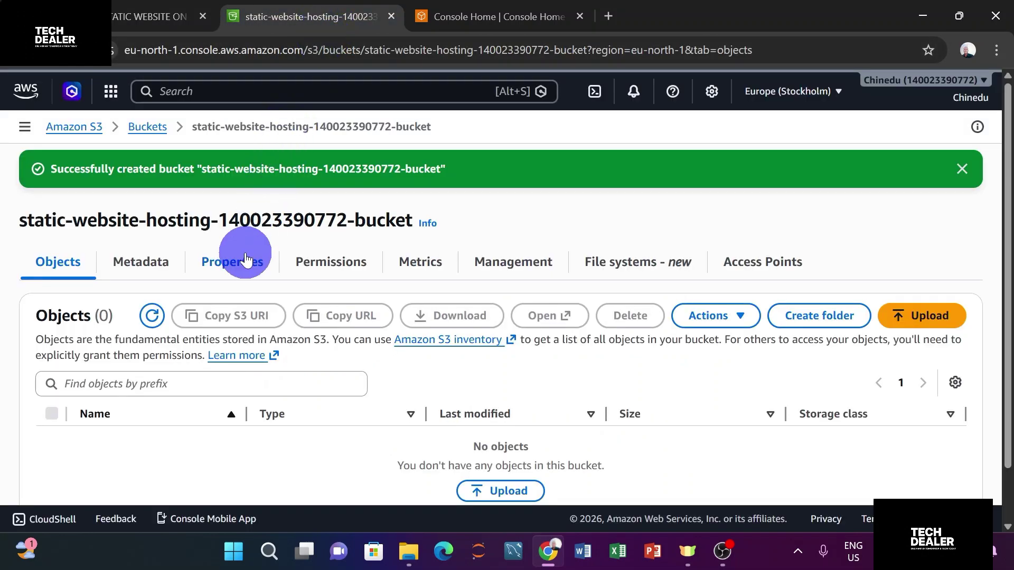
click(239, 272)
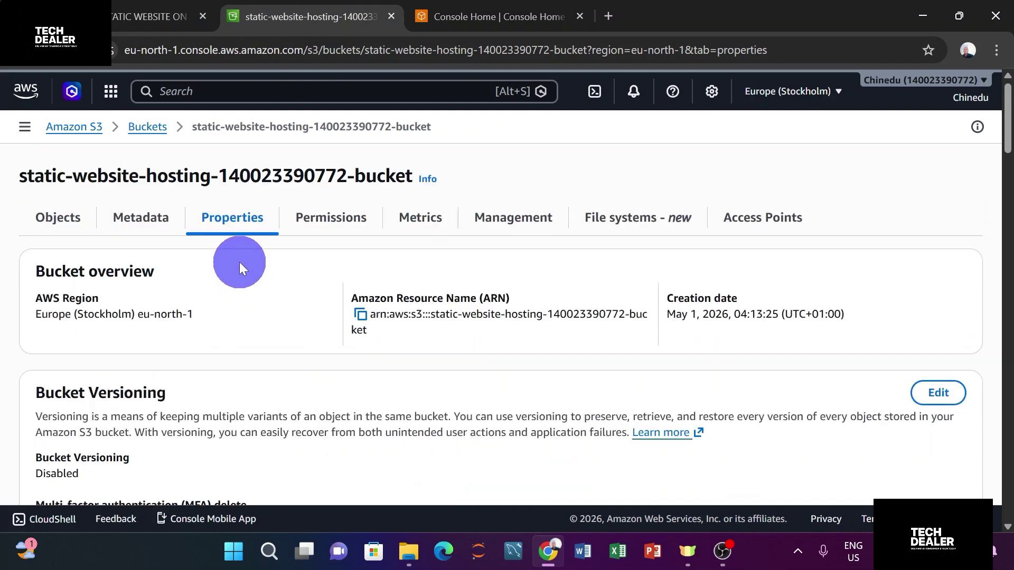
scroll(239, 267, down, 6)
scroll(240, 261, down, 10)
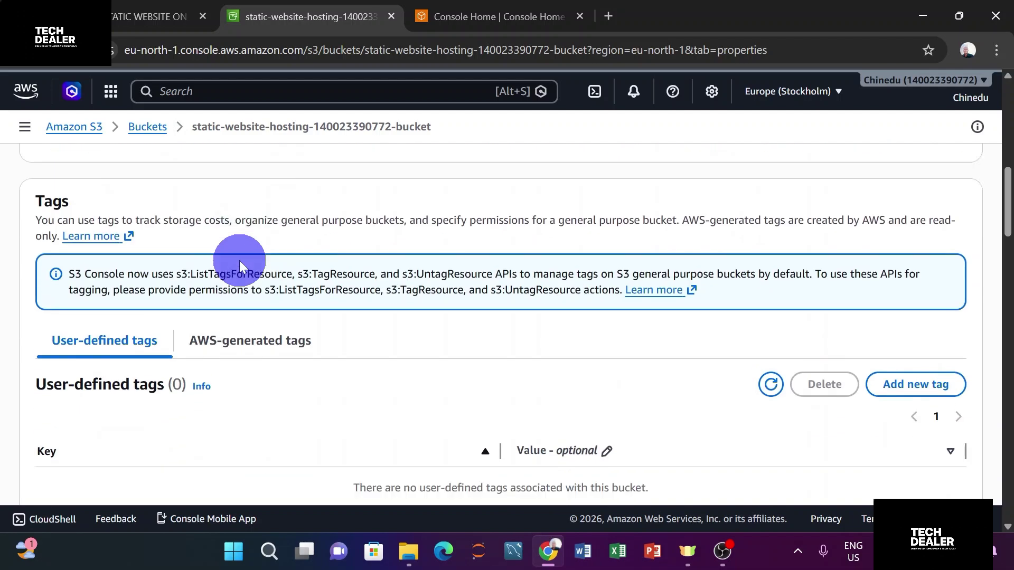
scroll(239, 261, down, 12)
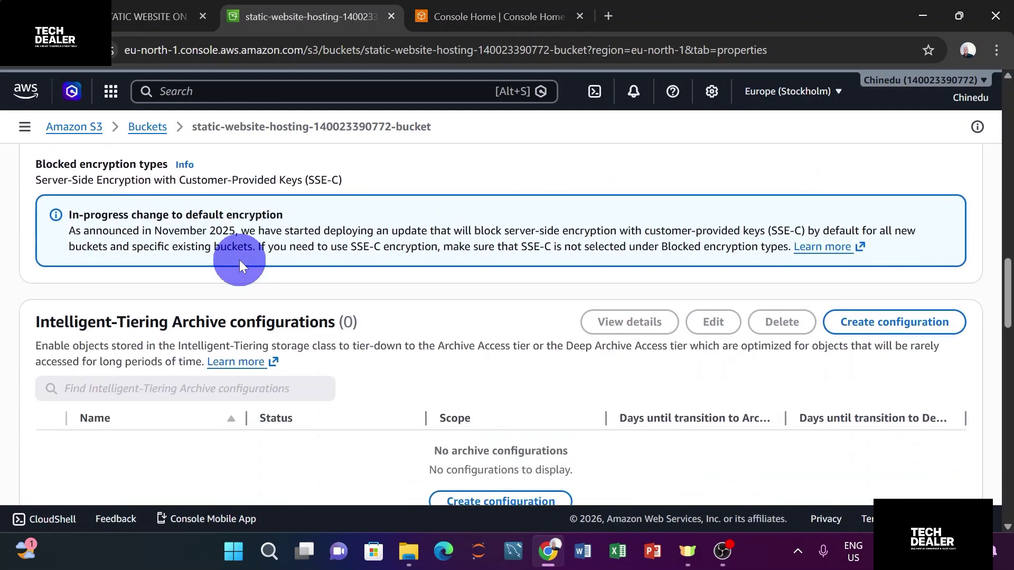
scroll(239, 257, down, 12)
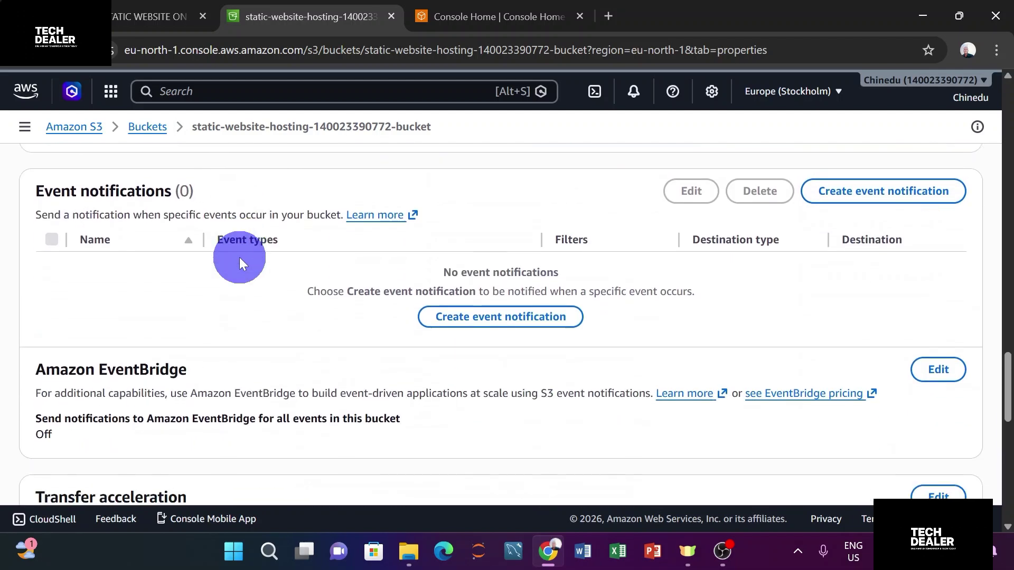
scroll(239, 258, down, 3)
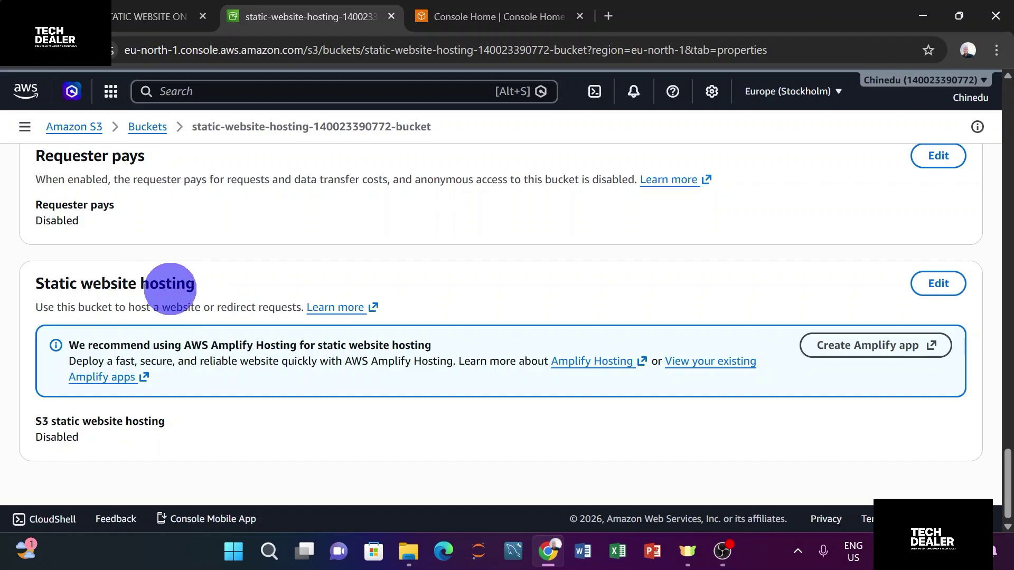
scroll(173, 283, up, 15)
scroll(173, 283, up, 20)
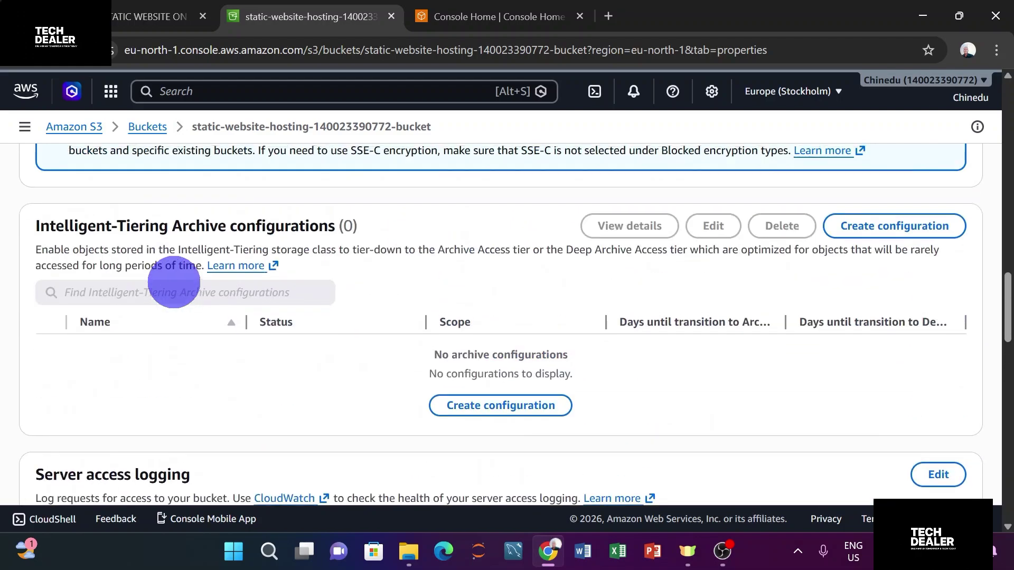
scroll(174, 280, up, 8)
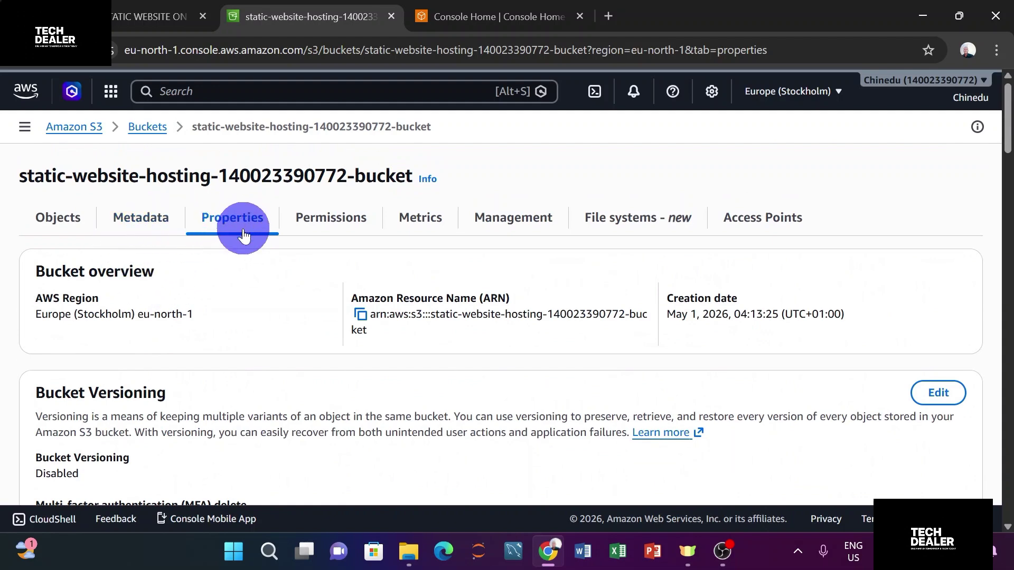
scroll(246, 222, down, 6)
scroll(248, 222, down, 15)
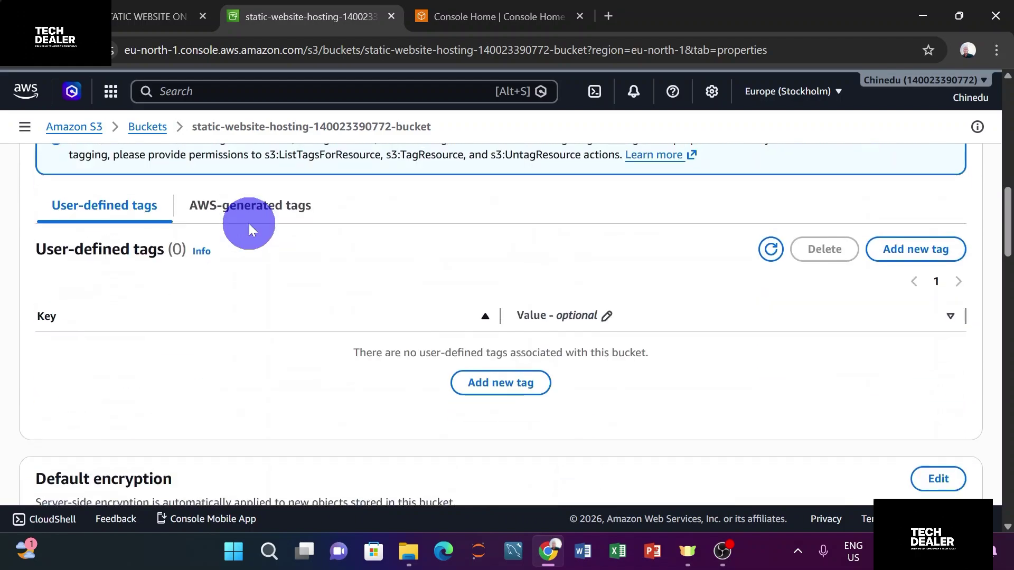
scroll(249, 223, down, 15)
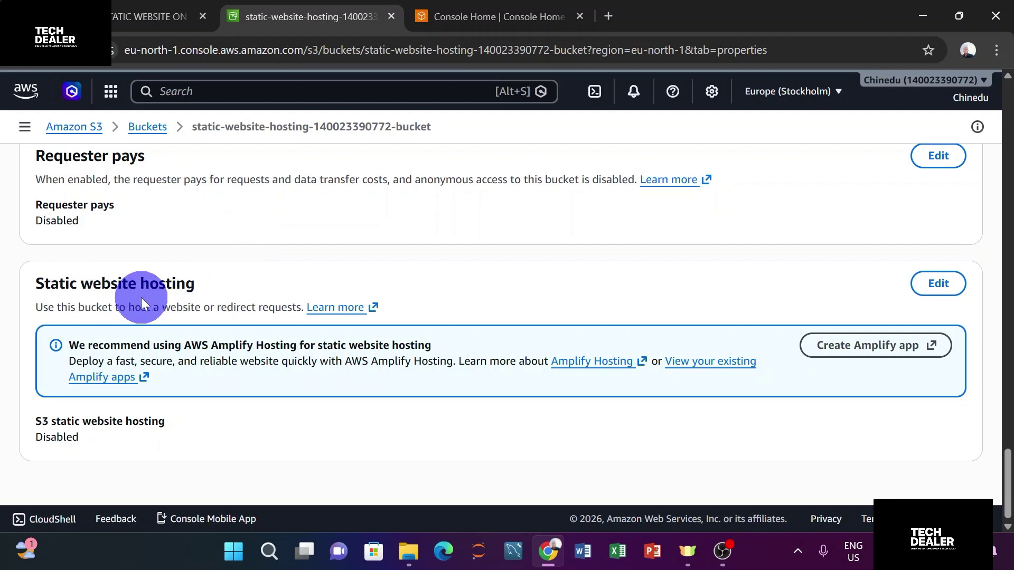
Edit the bucket's static website hosting: enable it and keep Host a static website as the hosting type.
click(935, 285)
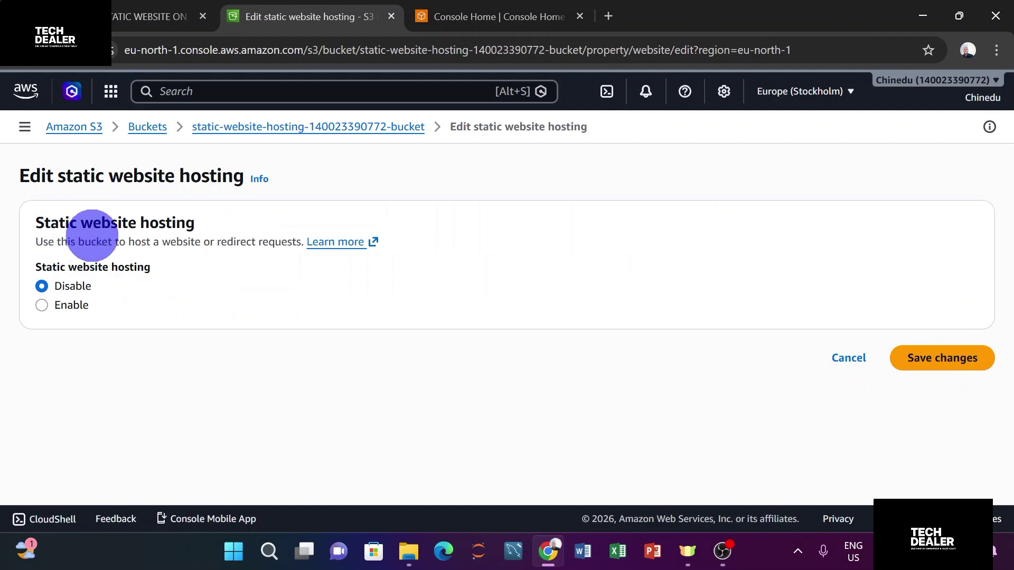
click(40, 306)
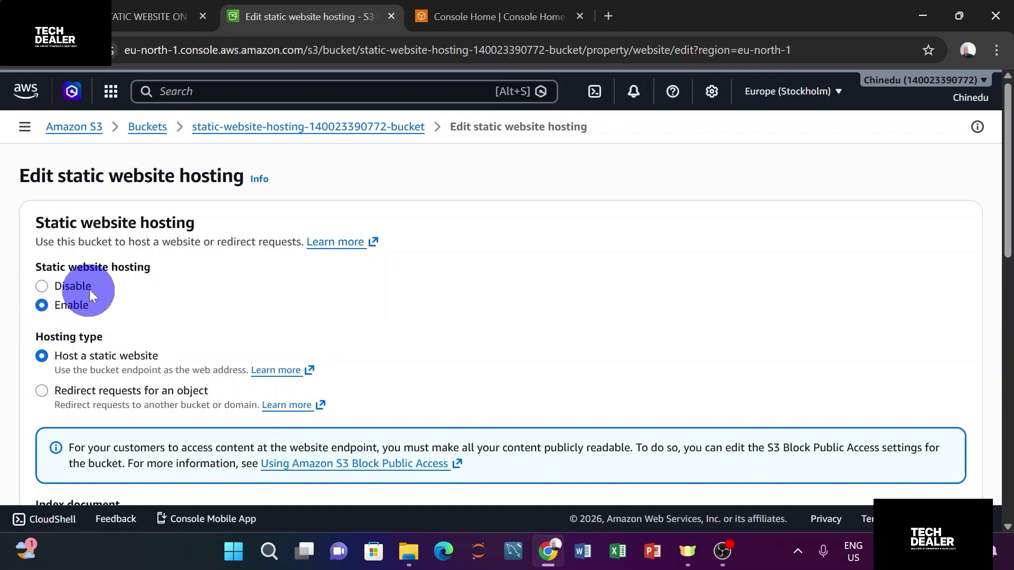
scroll(94, 284, down, 2)
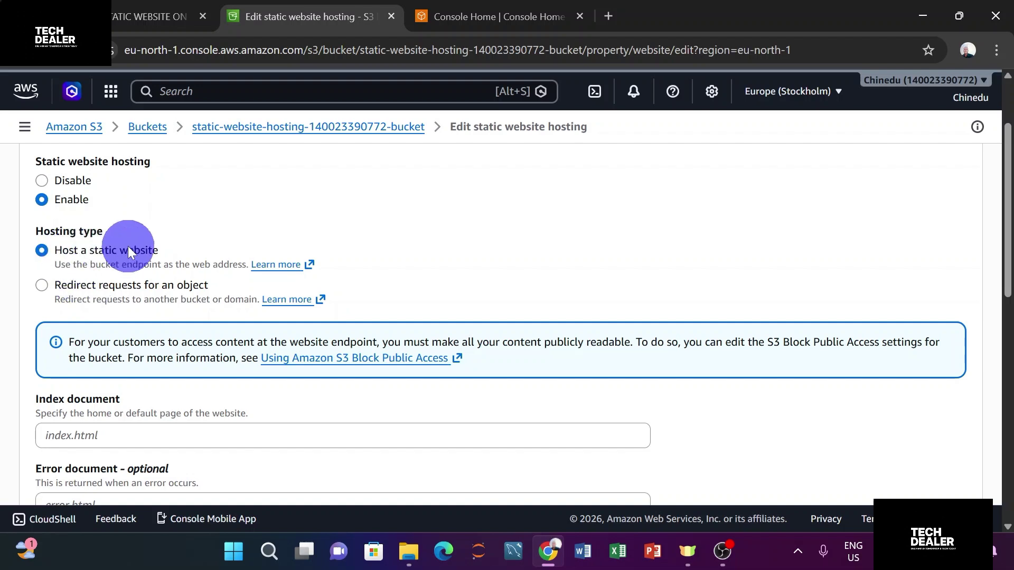
Set the index document to index.html, leave the error document and redirection rules empty, and save the static website hosting changes.
scroll(131, 252, down, 3)
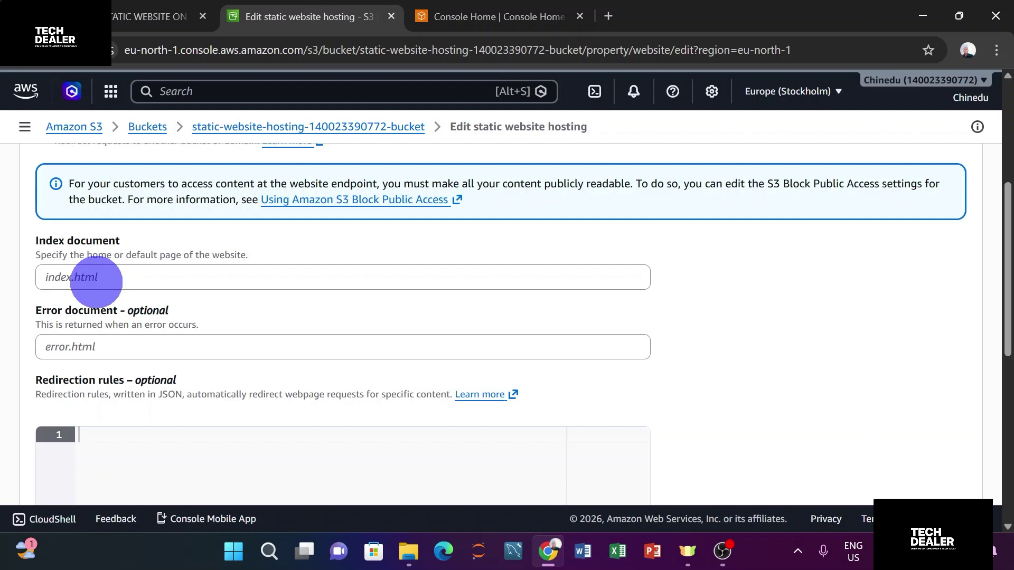
click(100, 275)
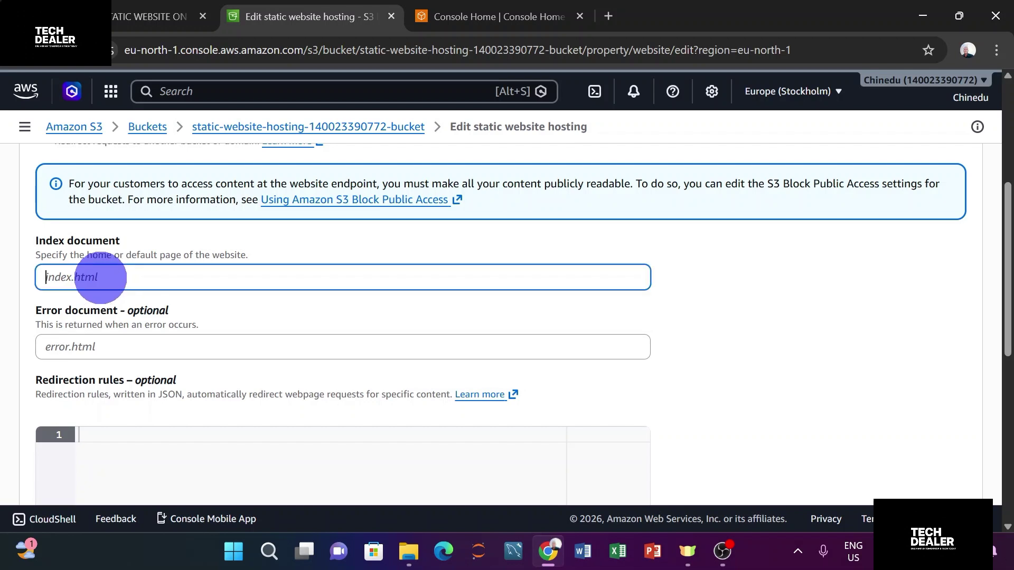
text(index.html)
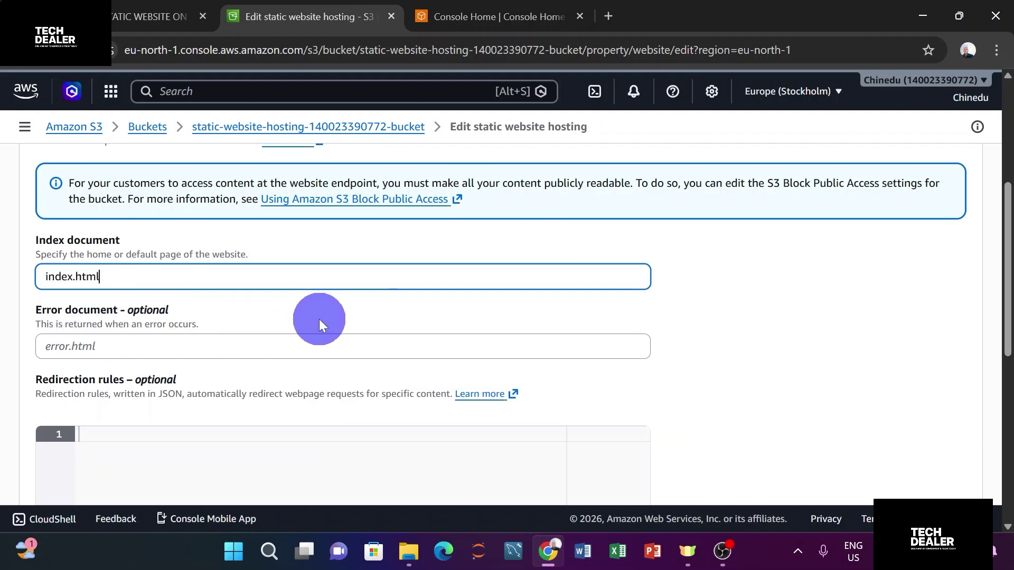
scroll(318, 319, down, 5)
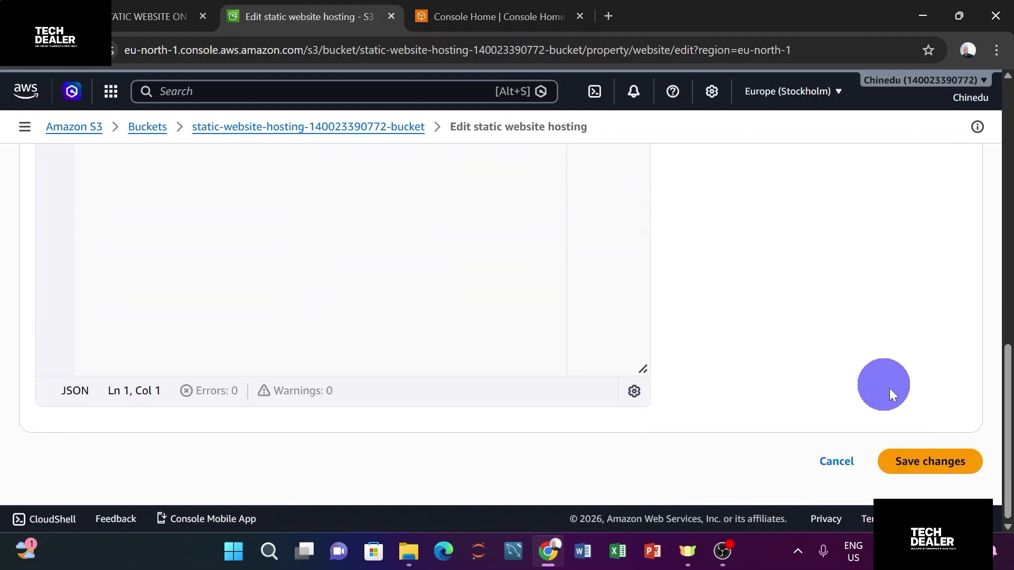
click(930, 461)
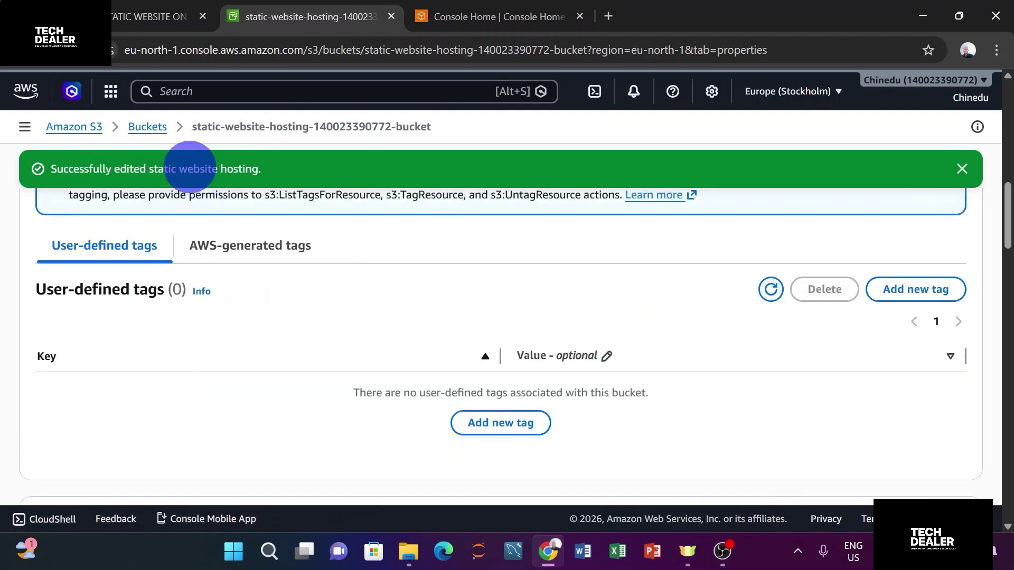
Go to the bucket's objects and start a new upload.
scroll(263, 227, up, 10)
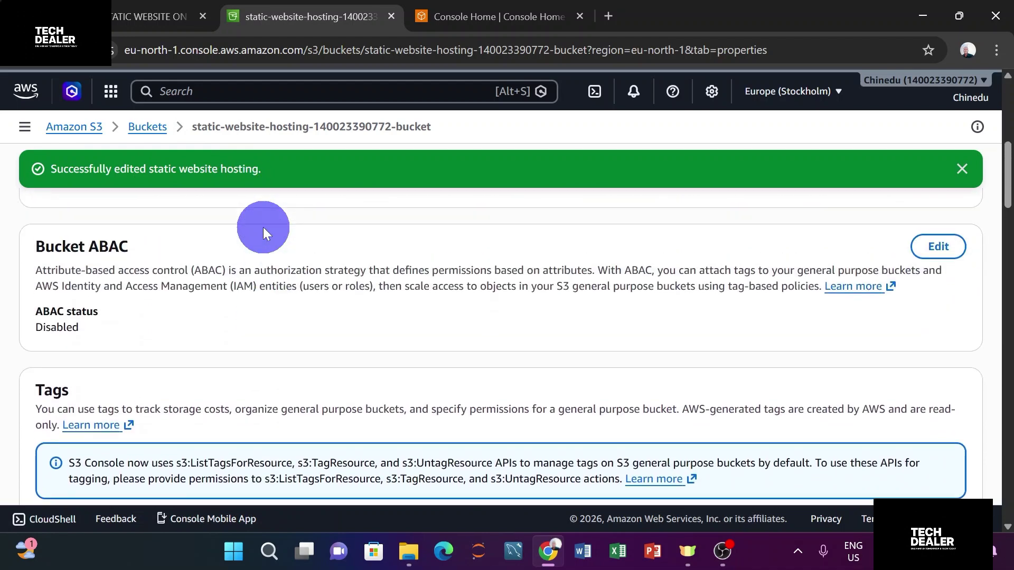
scroll(263, 227, up, 3)
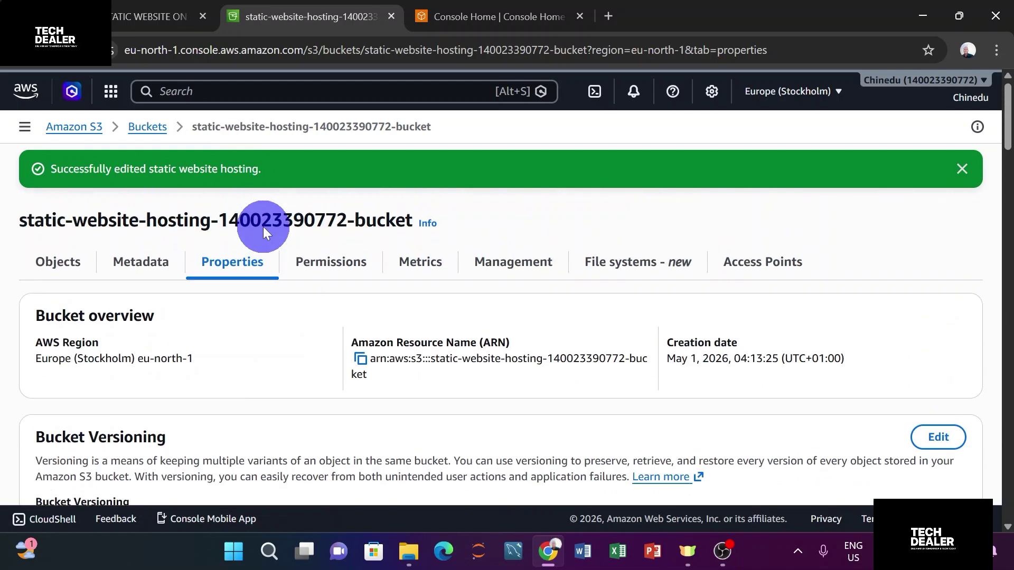
click(53, 261)
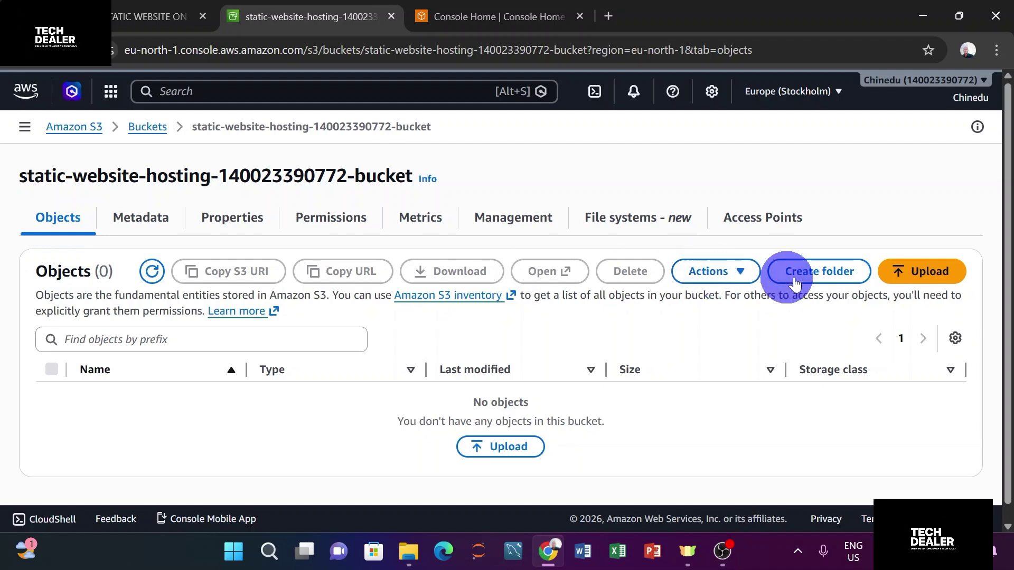
click(917, 282)
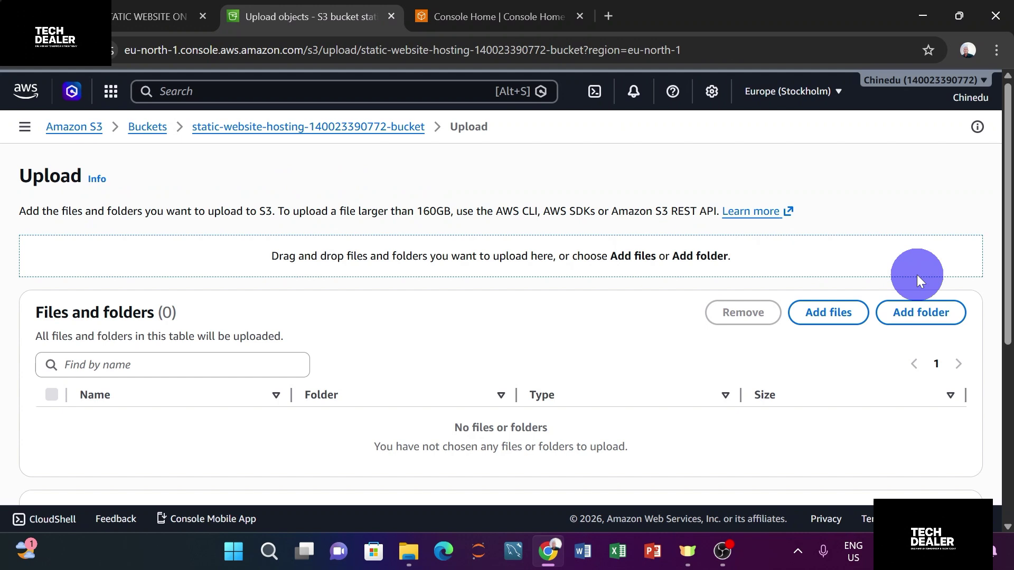
Add the personal website folder from HIIT_WEEK_11_TUTORIALS to the upload and allow the browser to upload its files.
click(919, 306)
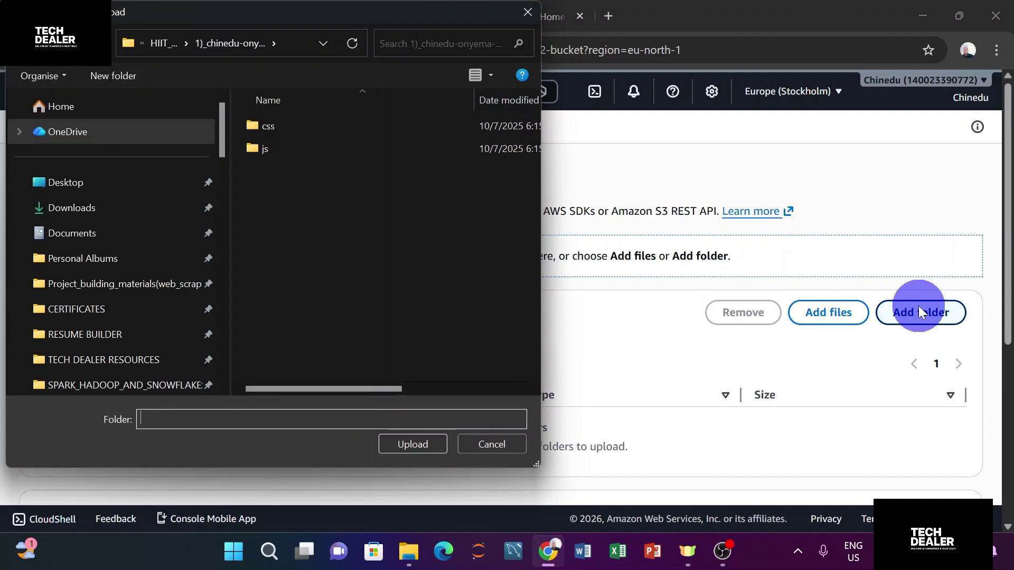
scroll(121, 257, down, 5)
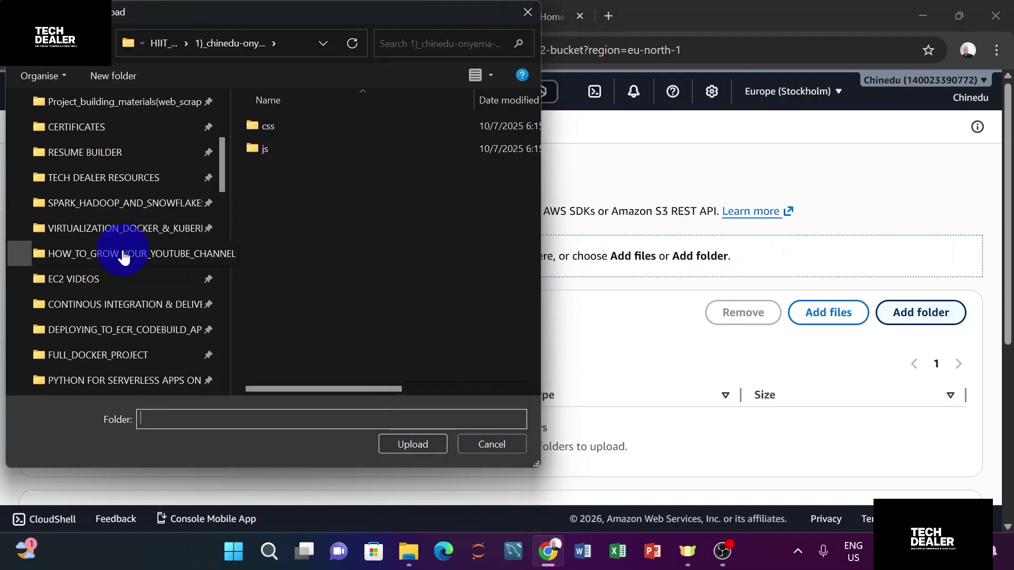
scroll(123, 256, down, 1)
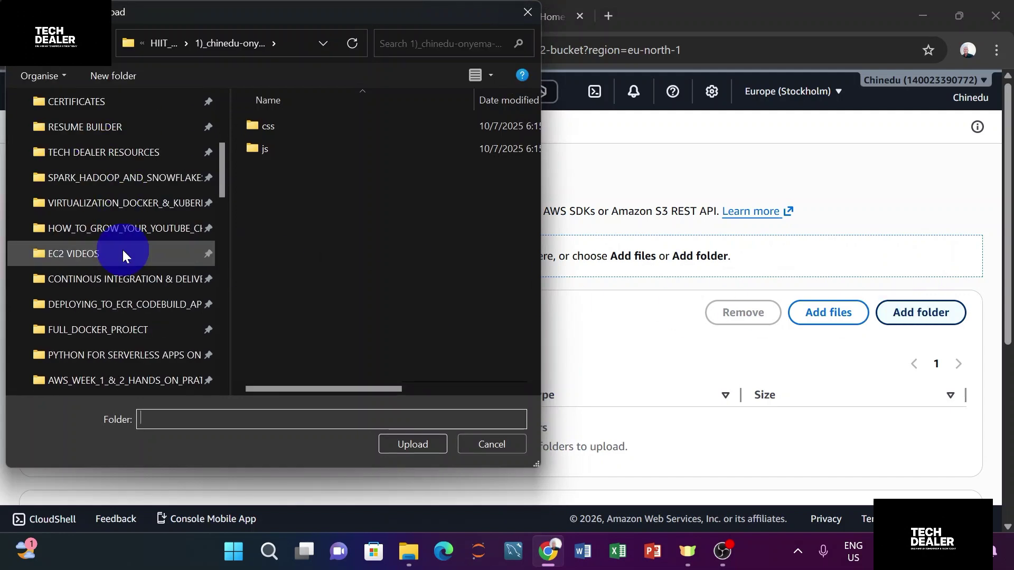
scroll(123, 256, down, 7)
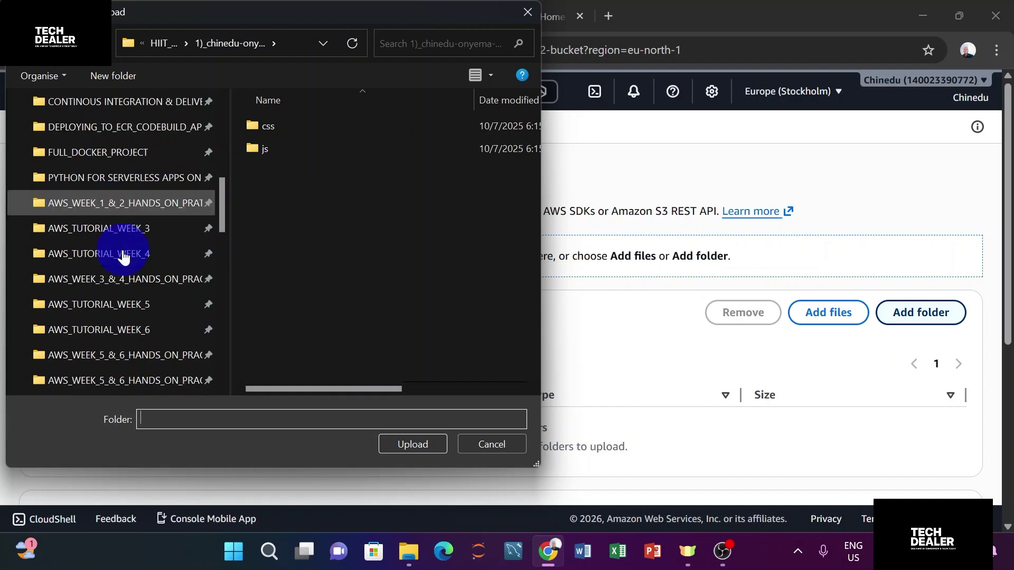
scroll(123, 256, down, 2)
scroll(124, 257, down, 4)
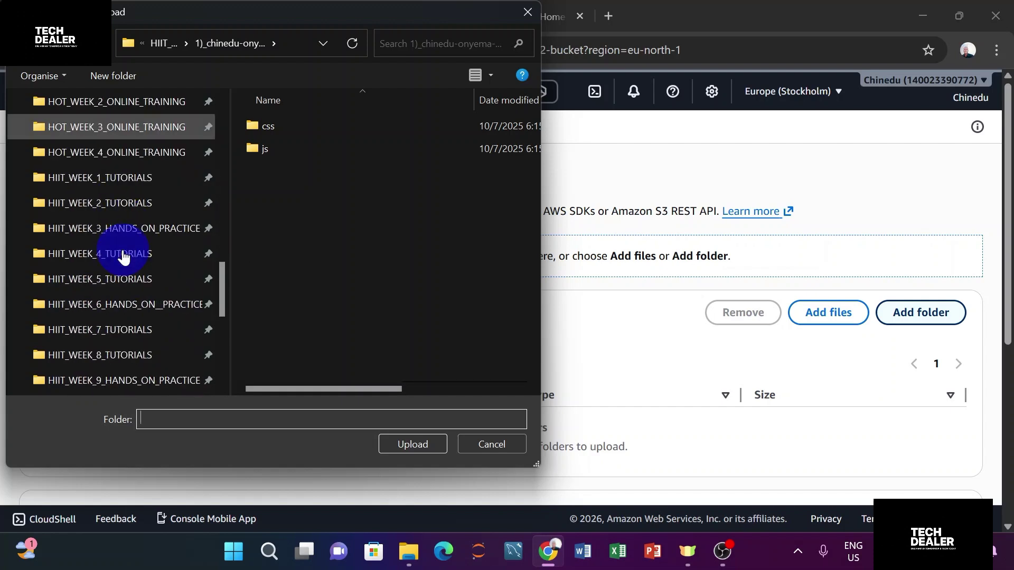
scroll(123, 257, down, 1)
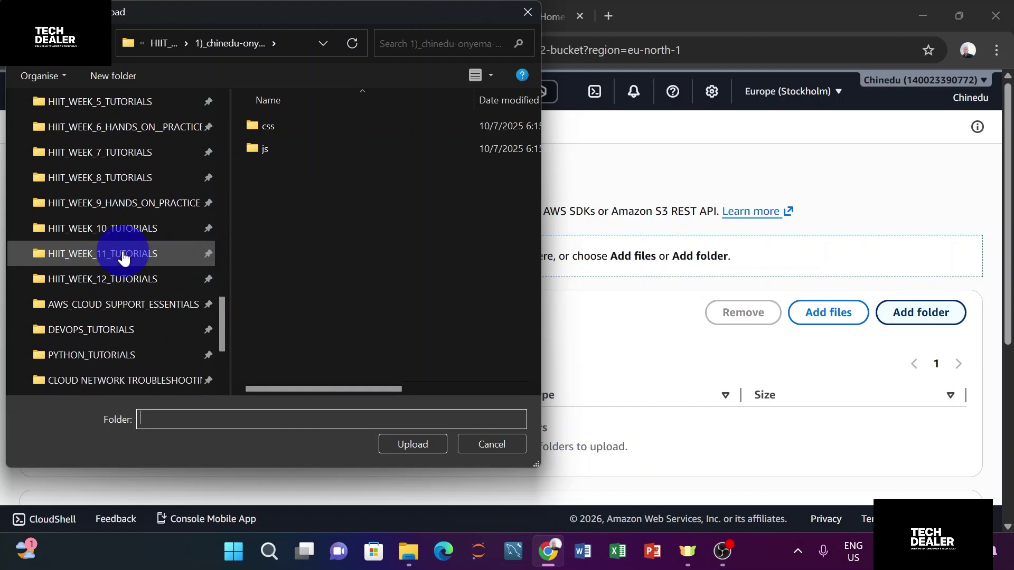
click(123, 256)
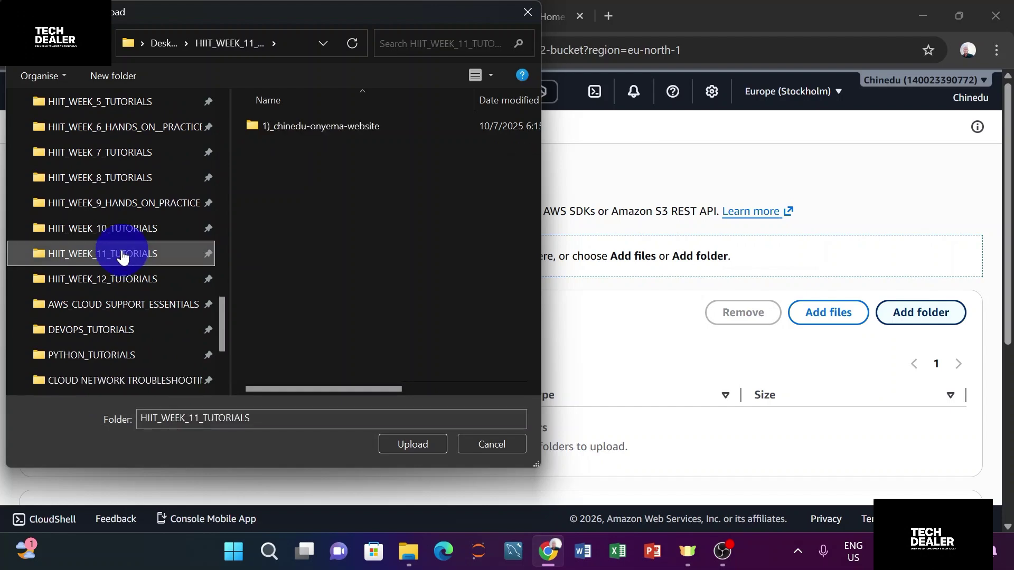
click(334, 124)
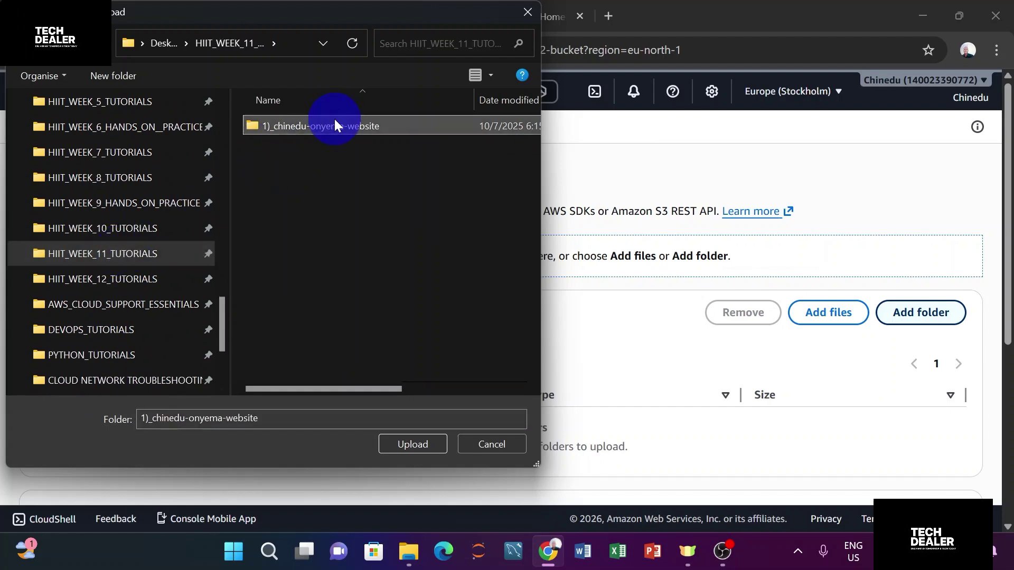
click(398, 444)
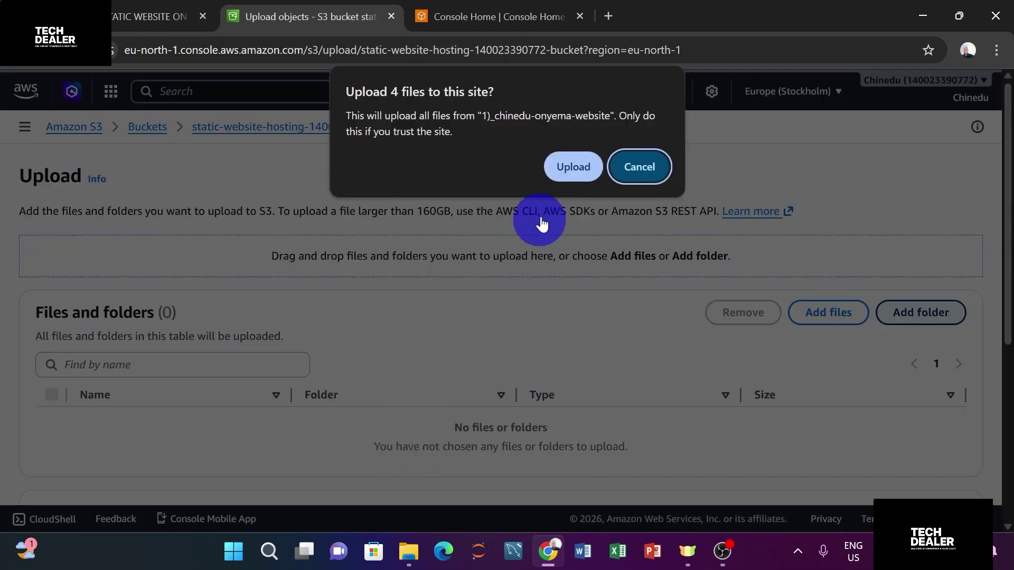
click(569, 172)
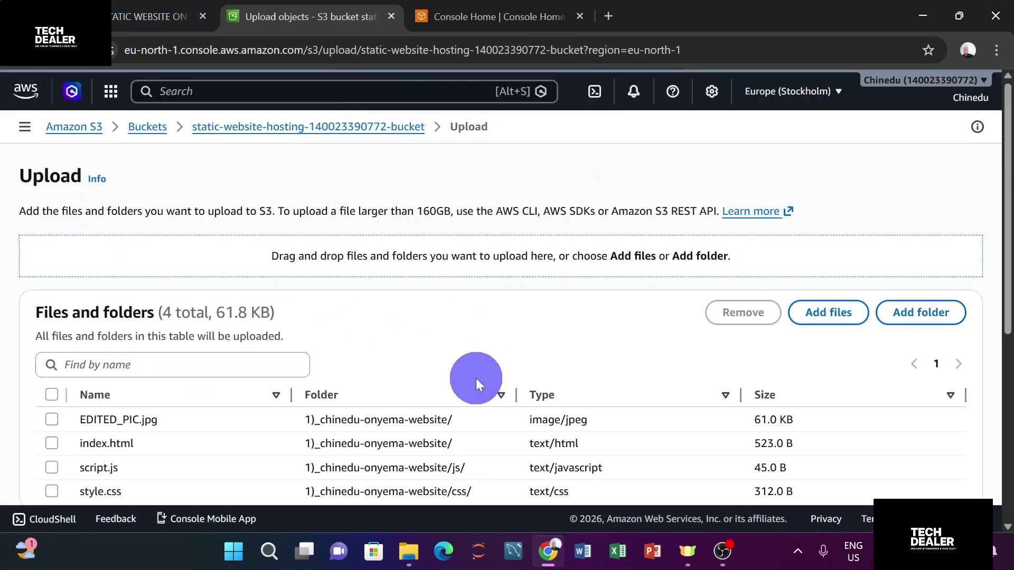
Review the listed website files and destination, upload them to the bucket, and close the upload status.
scroll(477, 378, down, 1)
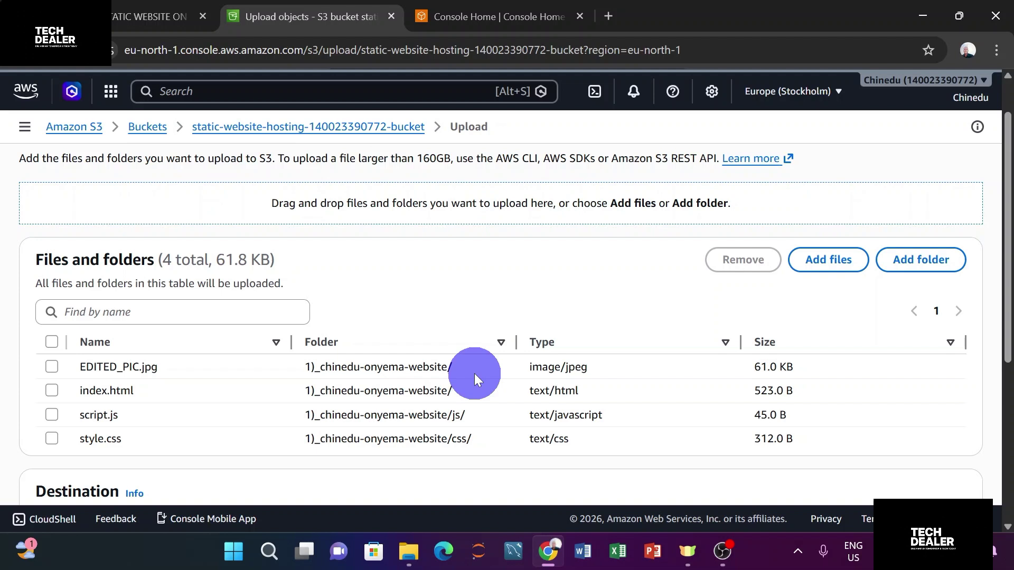
scroll(474, 373, down, 1)
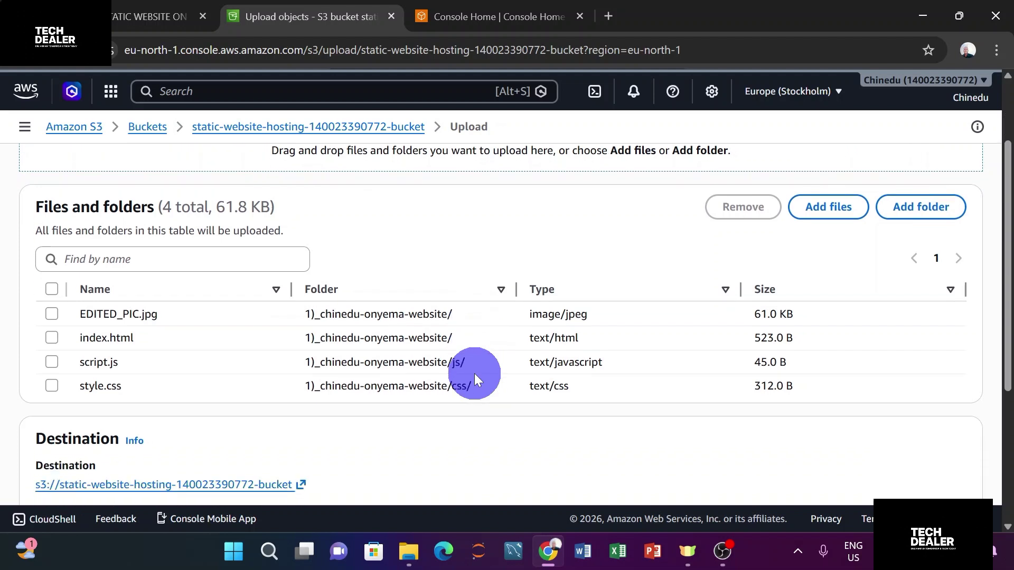
scroll(474, 373, up, 2)
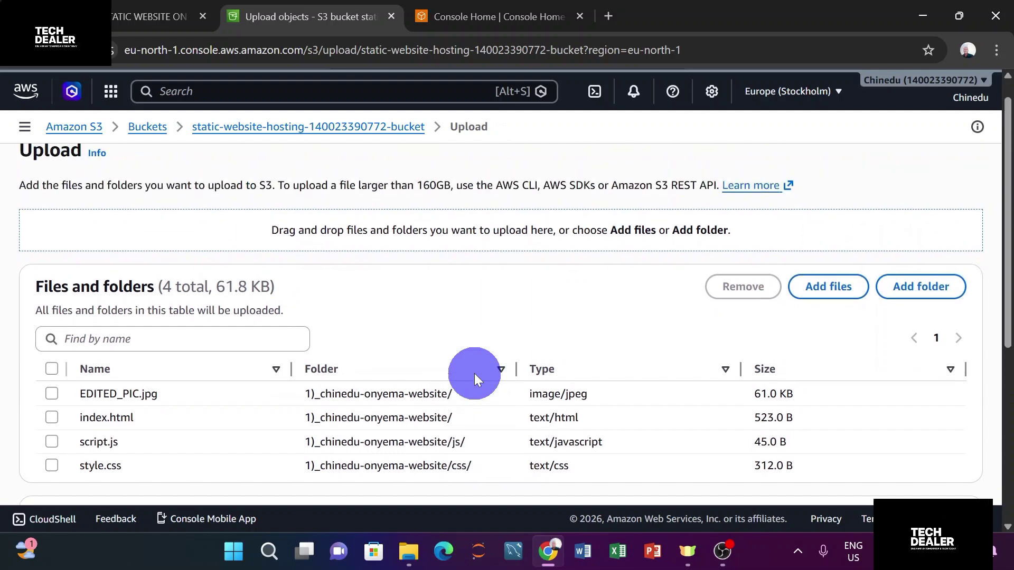
scroll(474, 372, down, 4)
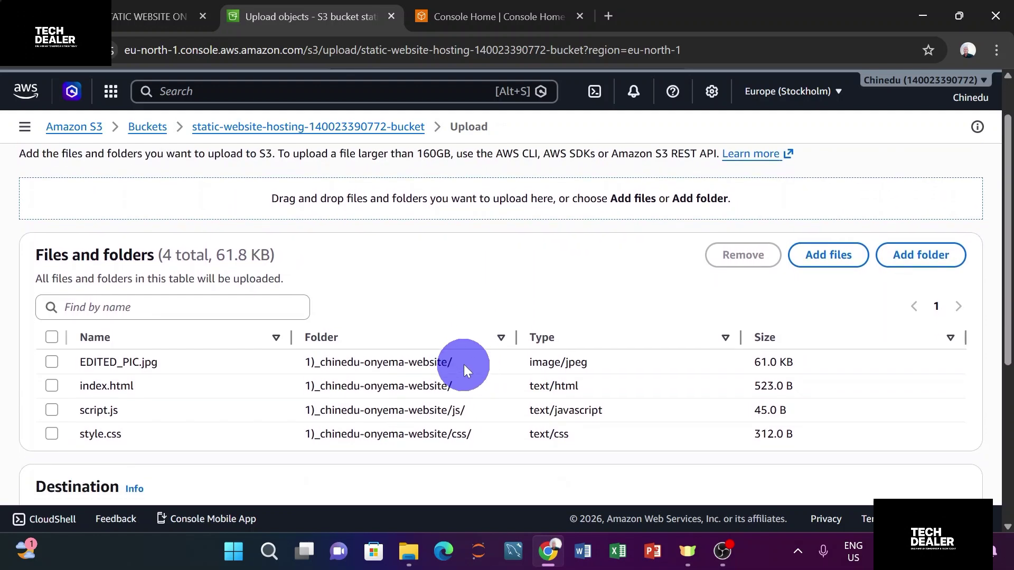
scroll(464, 363, down, 1)
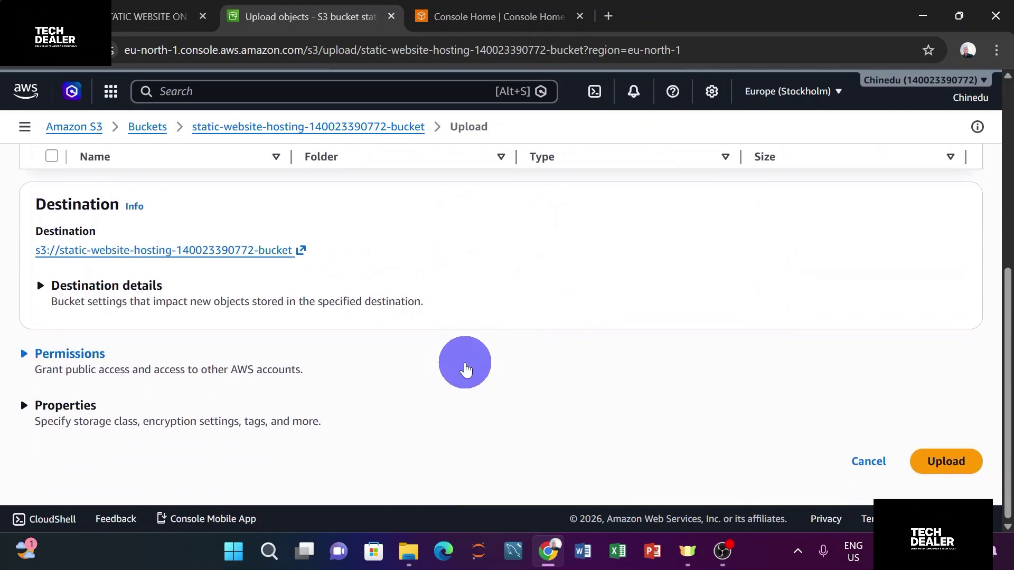
scroll(617, 376, up, 2)
scroll(618, 376, down, 2)
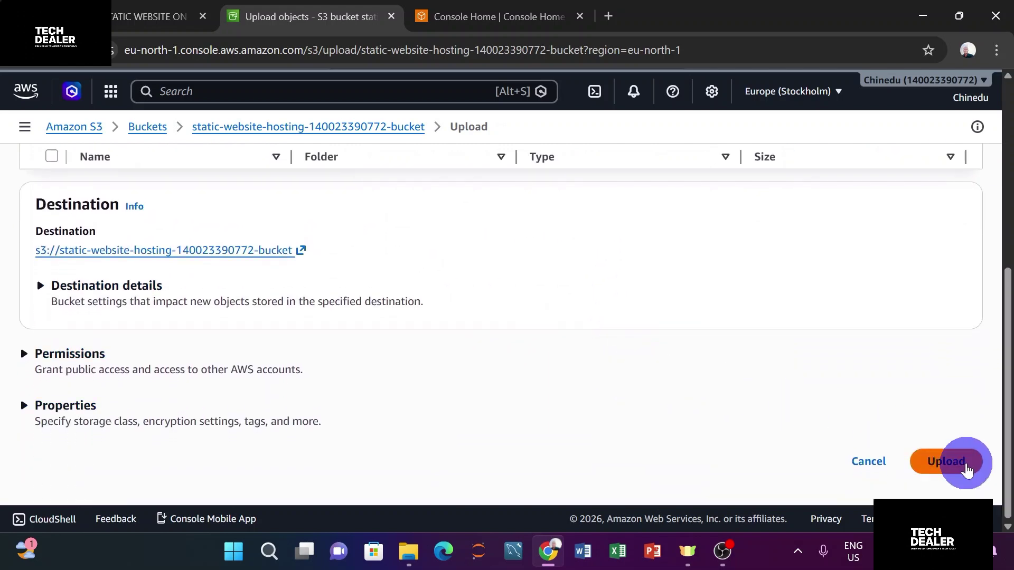
click(965, 463)
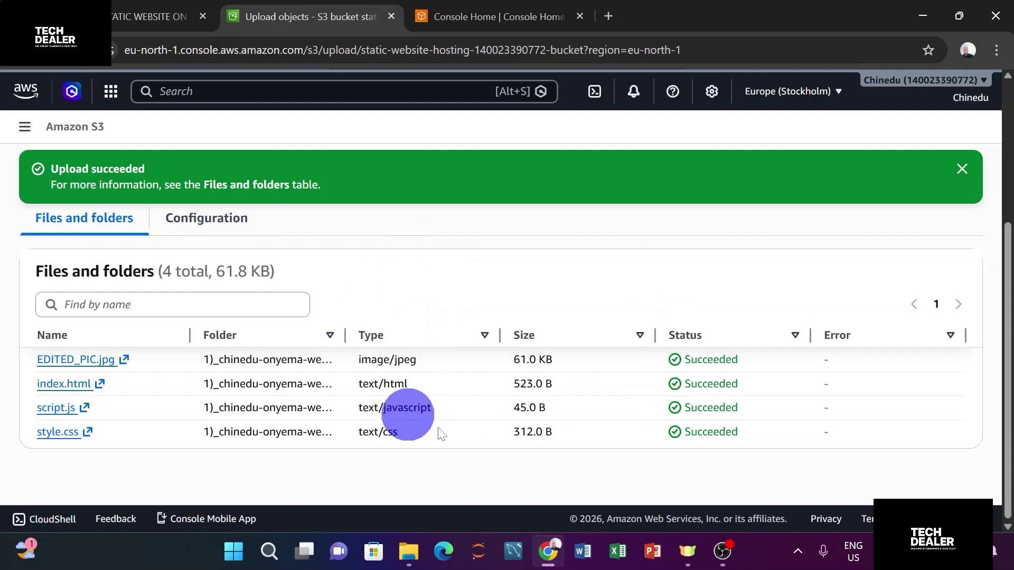
click(961, 169)
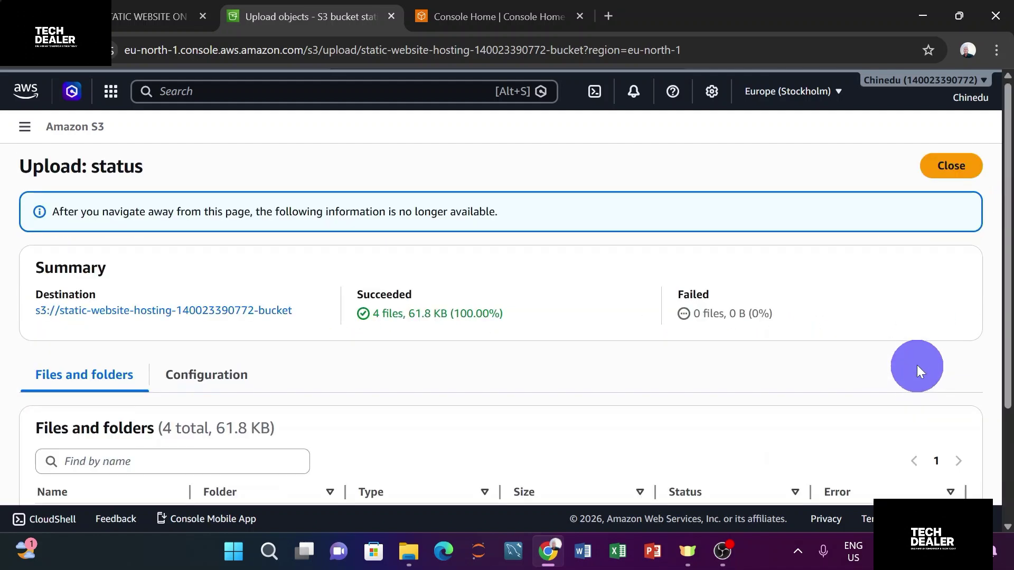
click(939, 168)
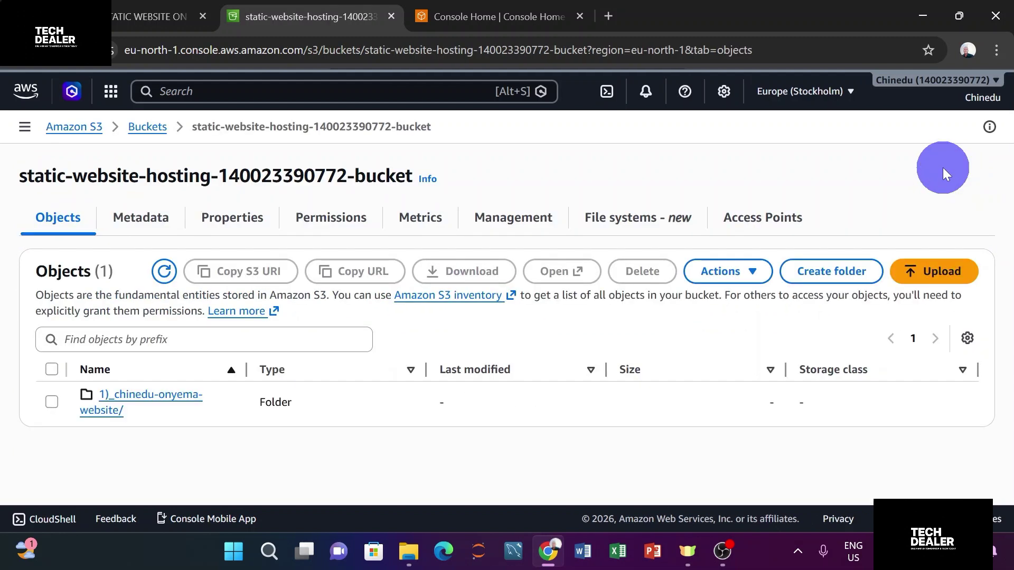
Open the uploaded website folder, select css/, EDITED_PIC.jpg, index.html and js/, and make them public using ACL.
click(123, 400)
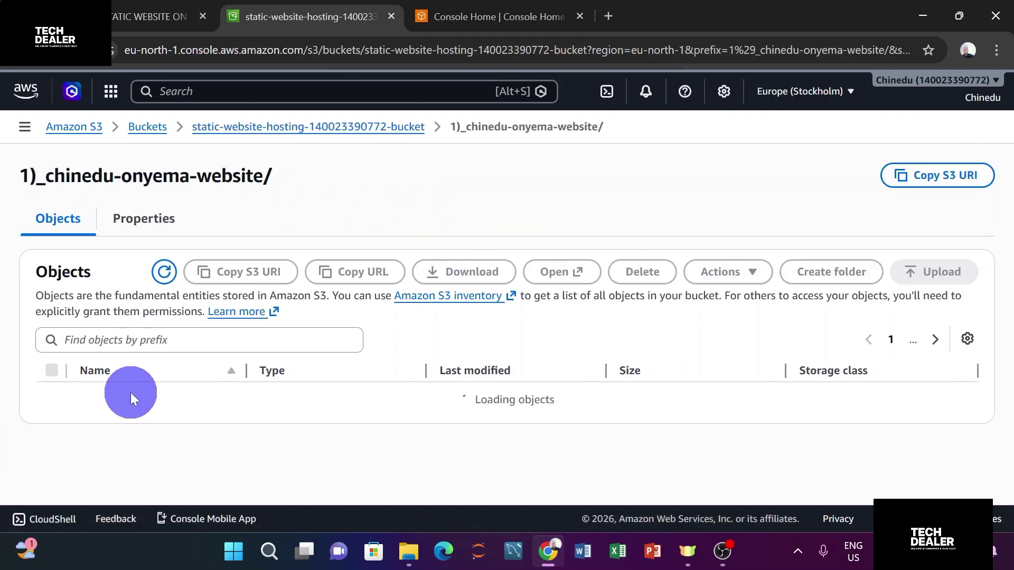
scroll(136, 389, down, 1)
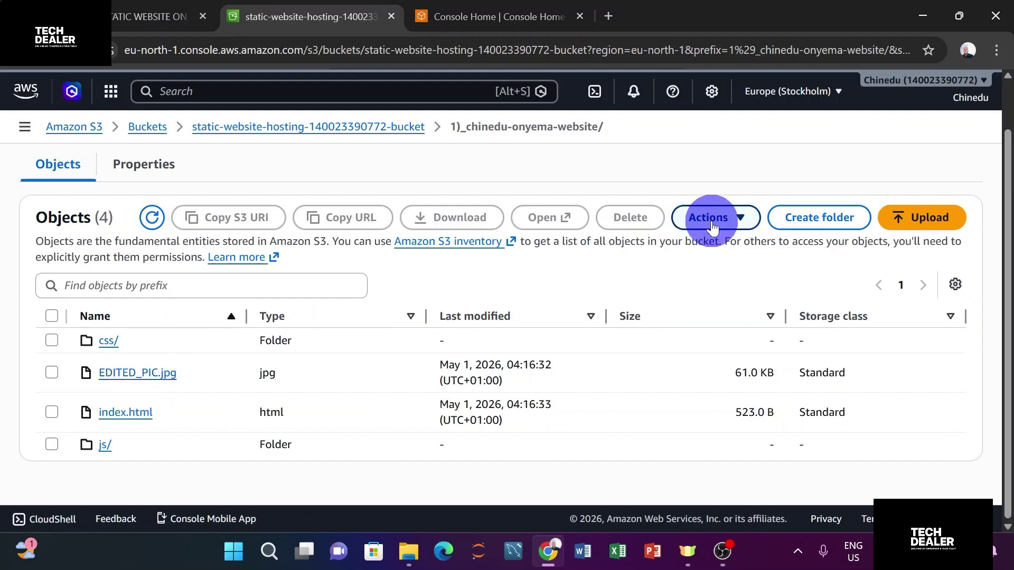
right_click(52, 315)
click(48, 316)
click(51, 316)
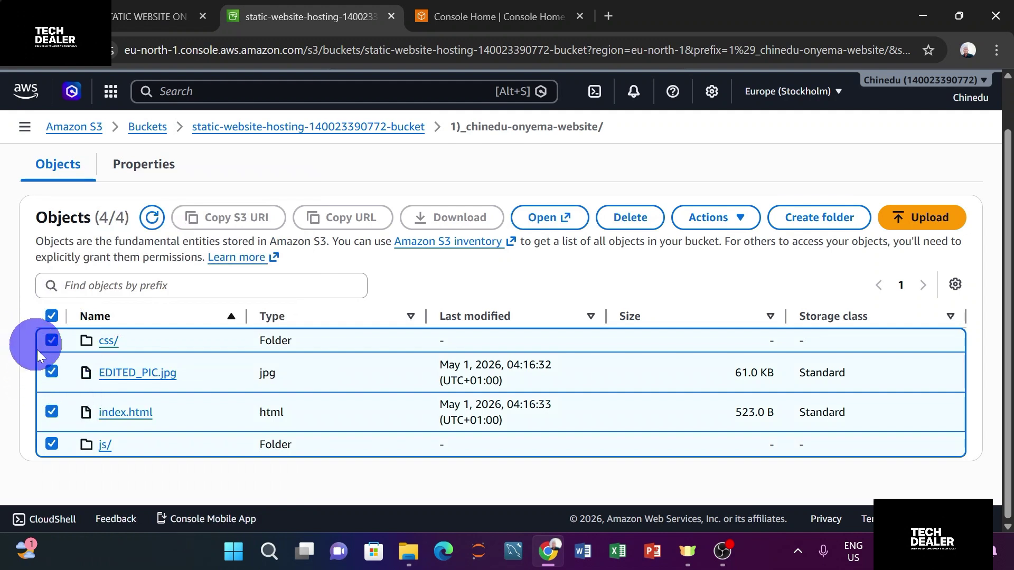
click(702, 220)
scroll(746, 349, down, 2)
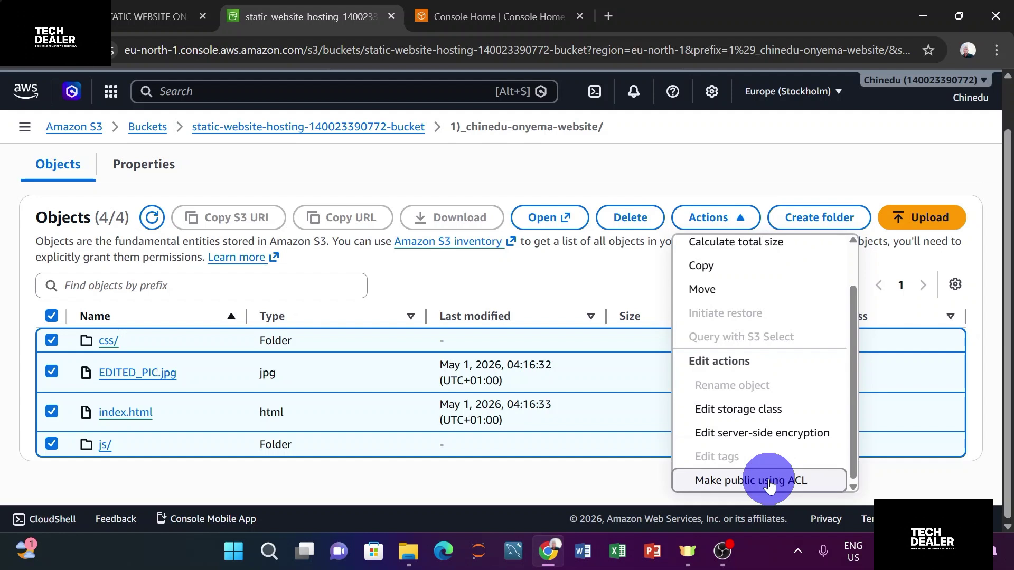
click(768, 485)
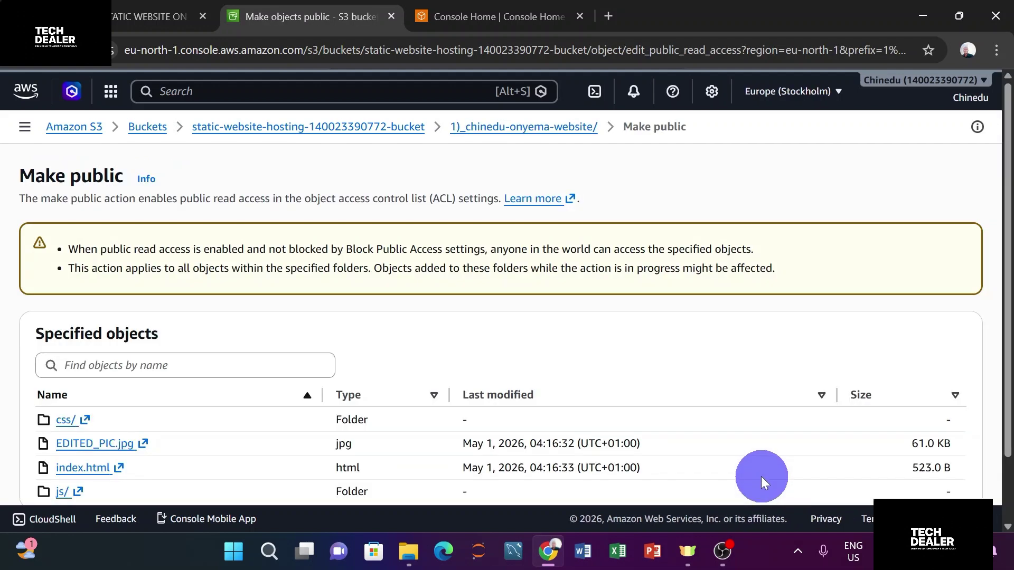
scroll(368, 286, down, 3)
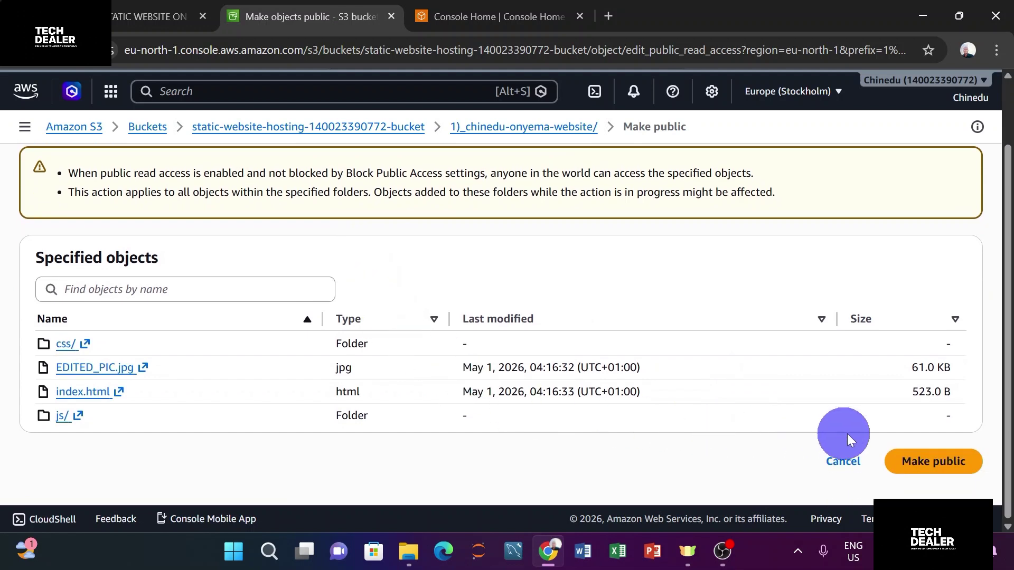
click(927, 460)
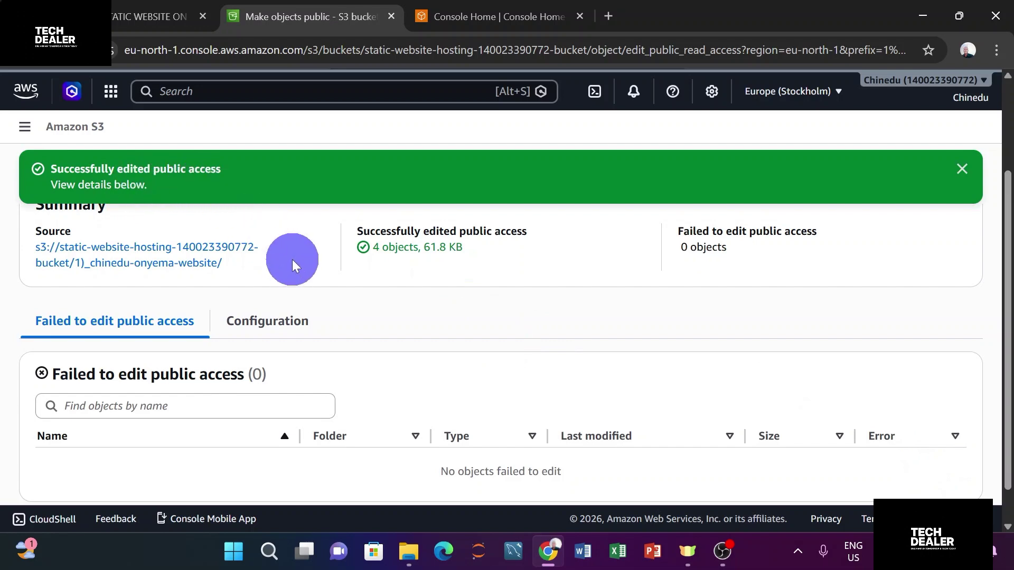
Review the summary of the public access edit and close the make-public status.
scroll(293, 260, down, 1)
scroll(293, 261, up, 3)
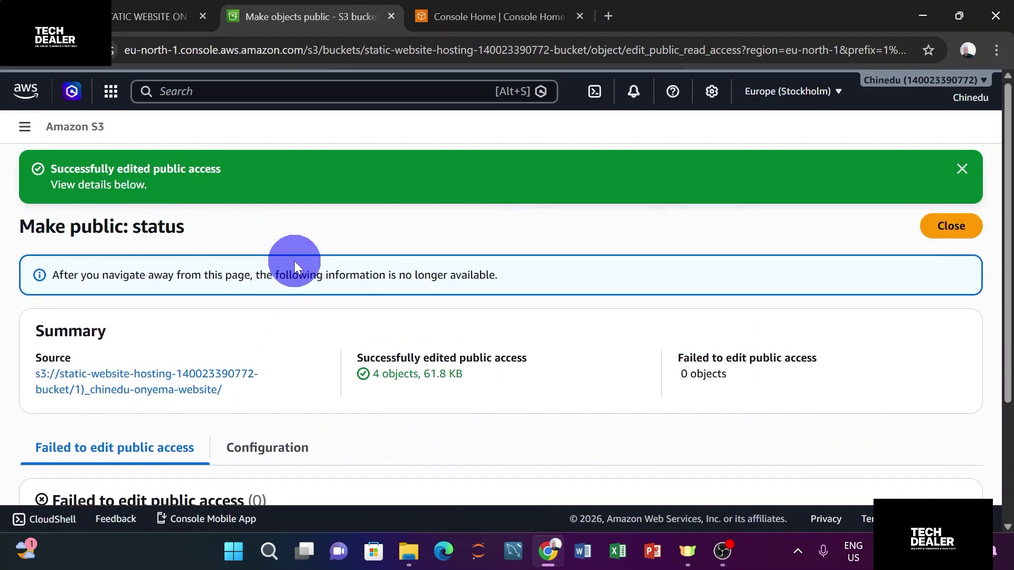
click(945, 232)
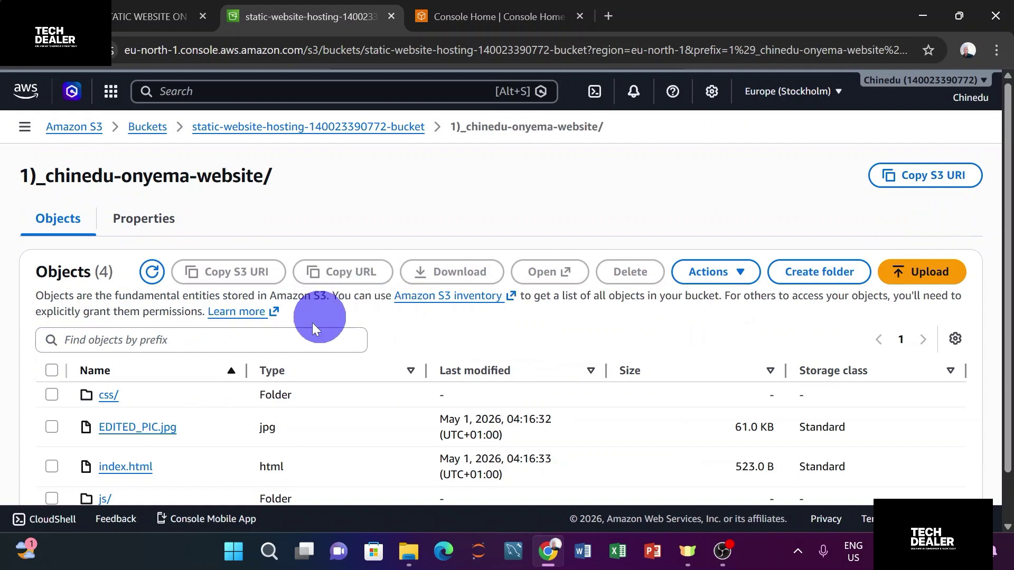
Copy the object URL of index.html in the website folder and open it in a new browser tab.
scroll(208, 367, down, 1)
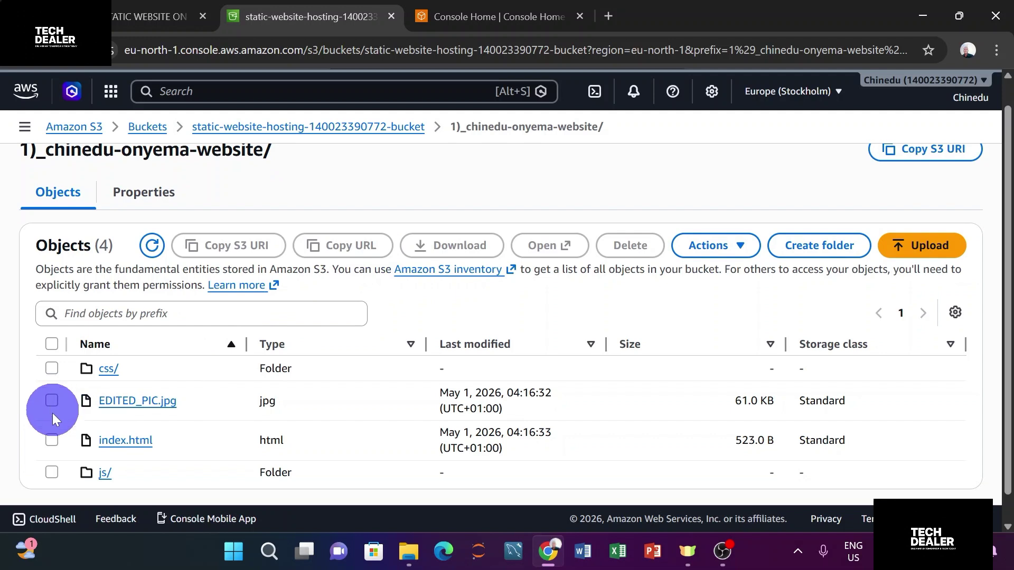
click(52, 440)
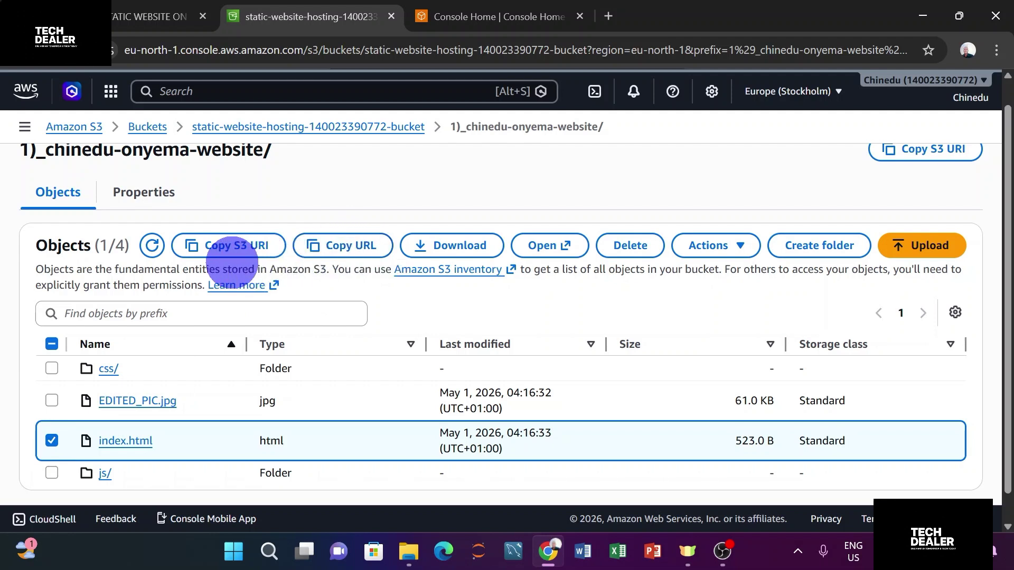
click(338, 253)
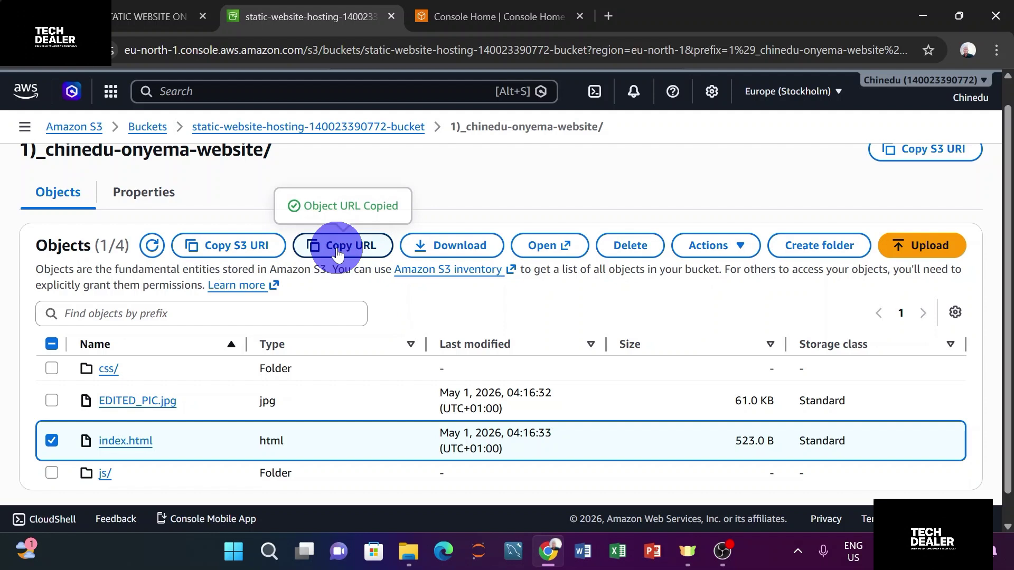
click(608, 16)
click(578, 48)
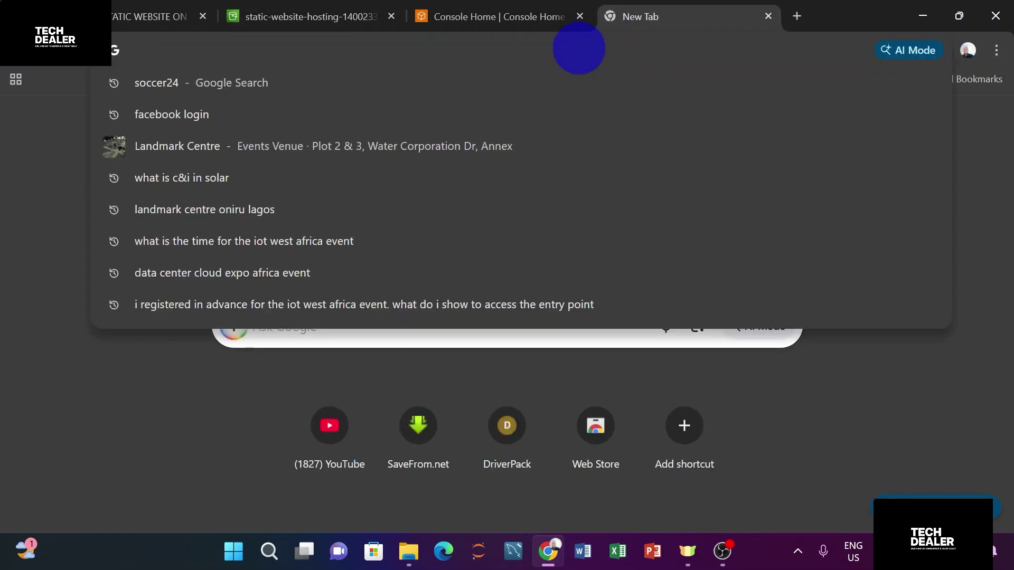
key(ctrl+v)
key(Return)
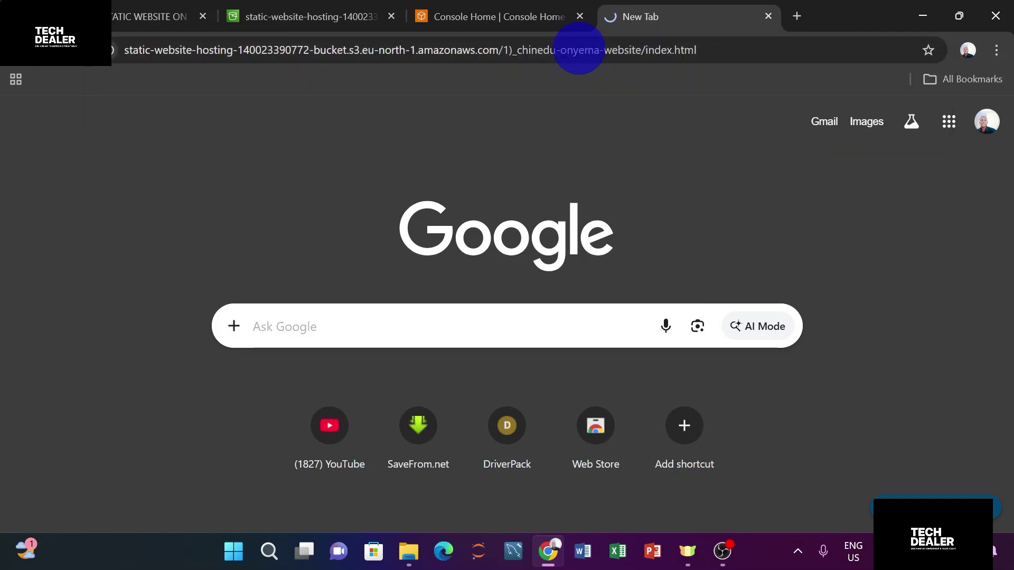